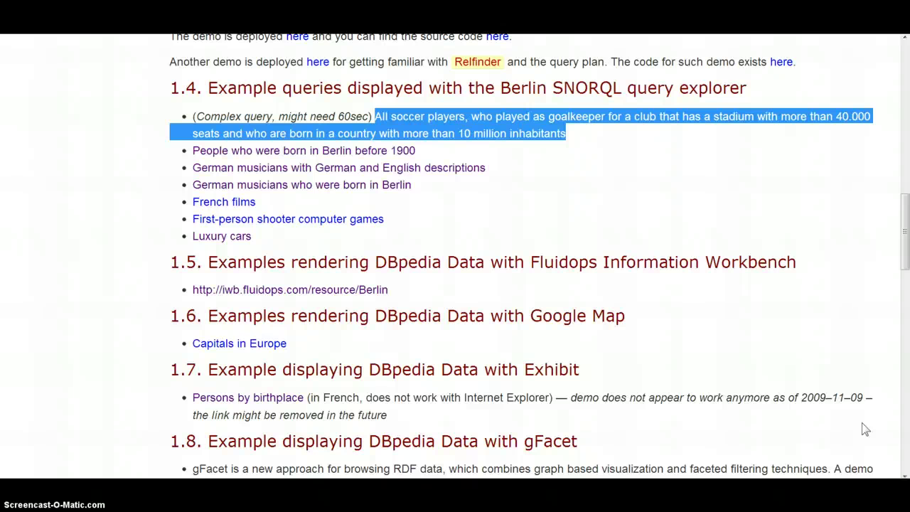
{"action": "left_click", "coordinate": [684, 291]}
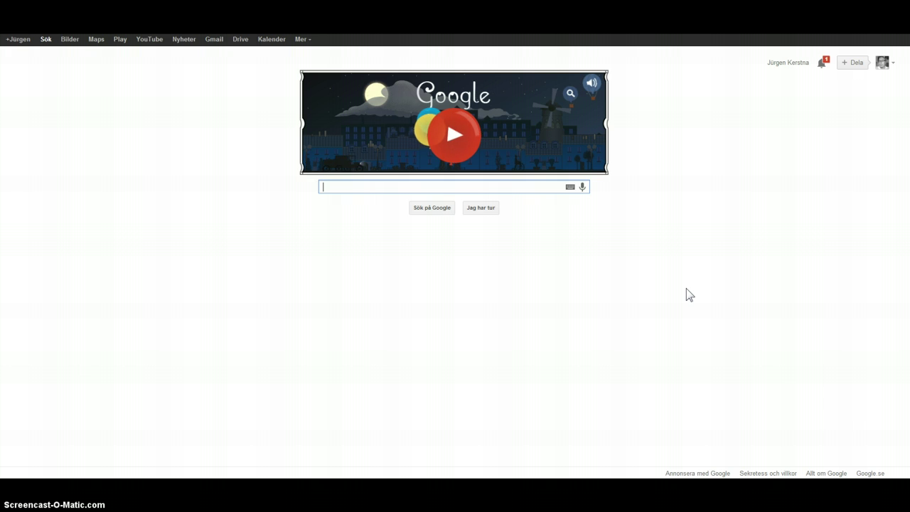
{"action": "left_click", "coordinate": [299, 178]}
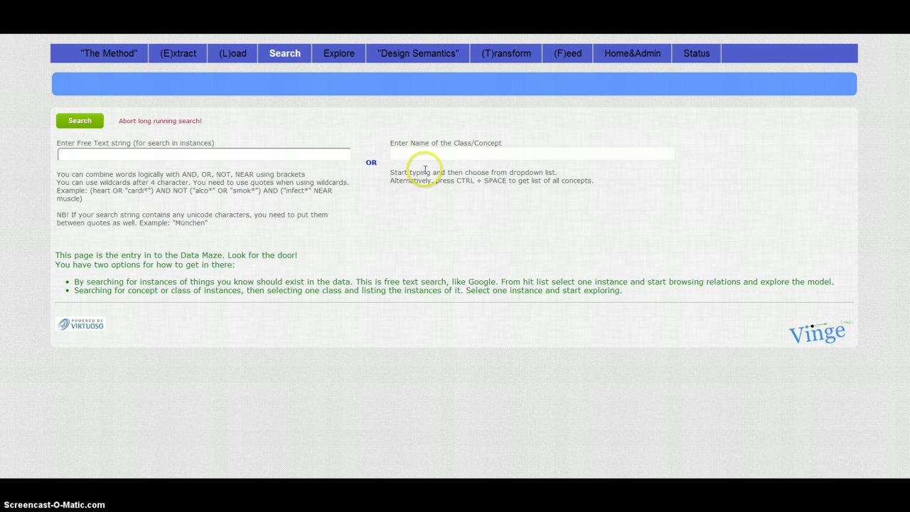
{"action": "type", "text": "soccer"}
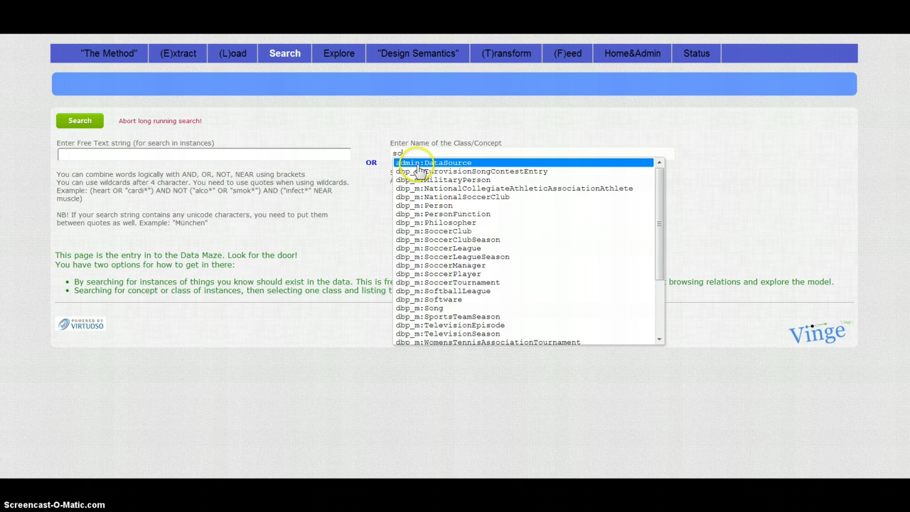
{"action": "left_click", "coordinate": [438, 214]}
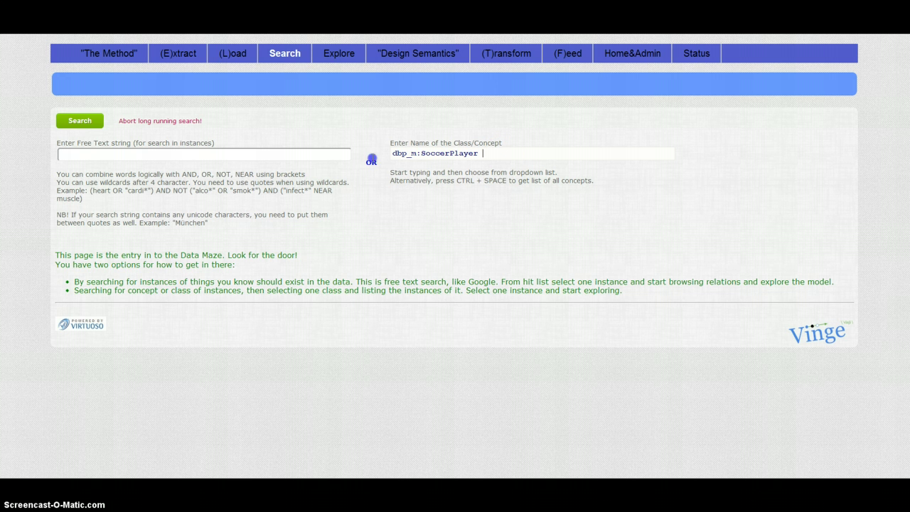
{"action": "key", "text": "BackSpace"}
{"action": "key", "text": "BackSpace"}
{"action": "key", "text": "BackSpace"}
{"action": "key", "text": "BackSpace"}
{"action": "key", "text": "BackSpace"}
{"action": "key", "text": "BackSpace"}
{"action": "key", "text": "BackSpace"}
{"action": "key", "text": "BackSpace"}
{"action": "key", "text": "BackSpace"}
{"action": "key", "text": "BackSpace"}
{"action": "key", "text": "BackSpace"}
{"action": "key", "text": "BackSpace"}
{"action": "key", "text": "BackSpace"}
{"action": "key", "text": "BackSpace"}
{"action": "key", "text": "BackSpace"}
{"action": "key", "text": "BackSpace"}
{"action": "key", "text": "BackSpace"}
{"action": "key", "text": "BackSpace"}
Run a free text search for "harald schumacher" and open the Harald_Schumacher resource from the top row
{"action": "left_click", "coordinate": [207, 155]}
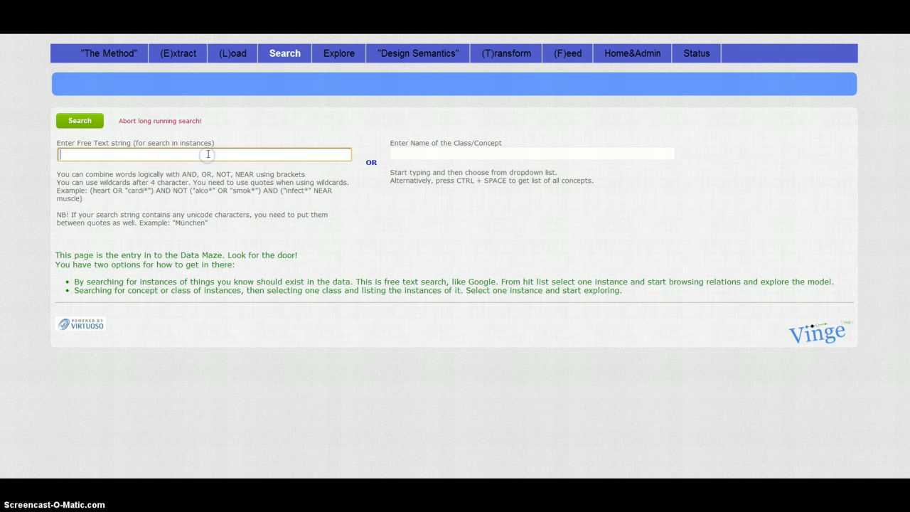
{"action": "type", "text": "harald"}
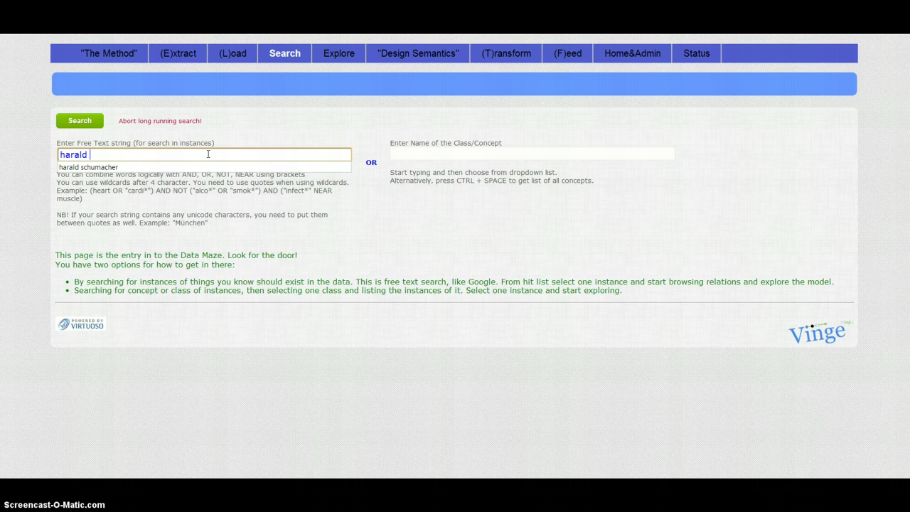
{"action": "left_click", "coordinate": [117, 167]}
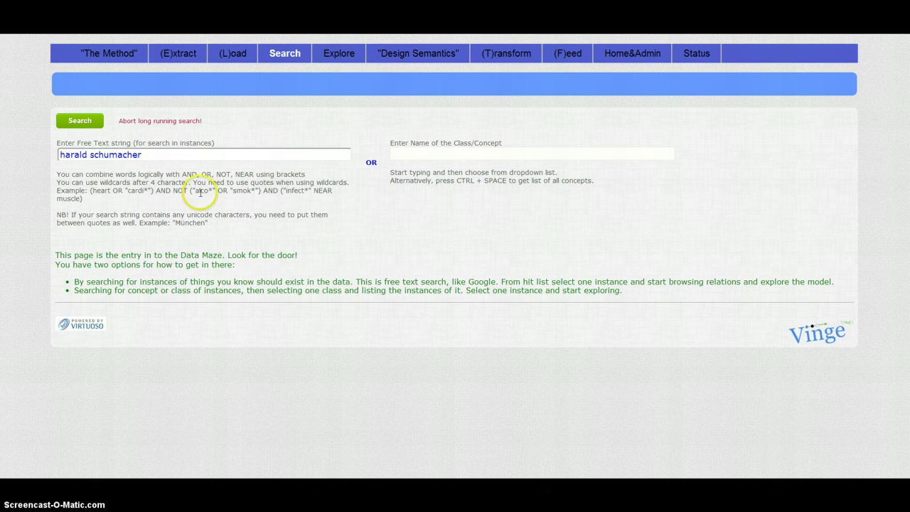
{"action": "left_click", "coordinate": [74, 121]}
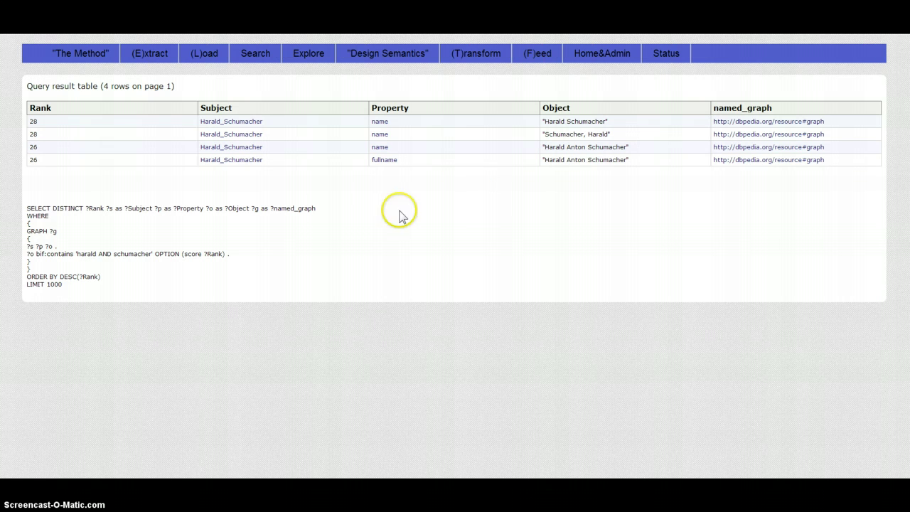
{"action": "left_click", "coordinate": [212, 124]}
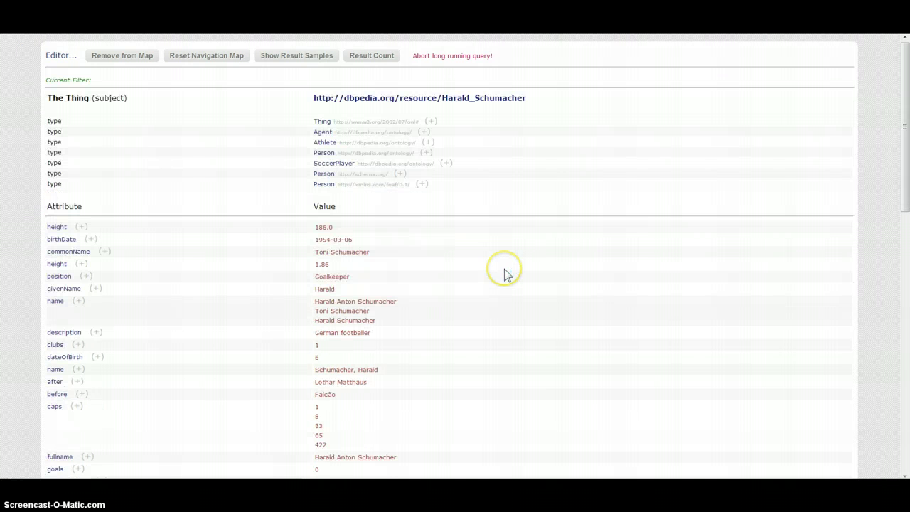
Start the navigation map with the SoccerPlayer type and extend it through the birthPlace Düren to the country Germany
{"action": "left_click", "coordinate": [446, 163]}
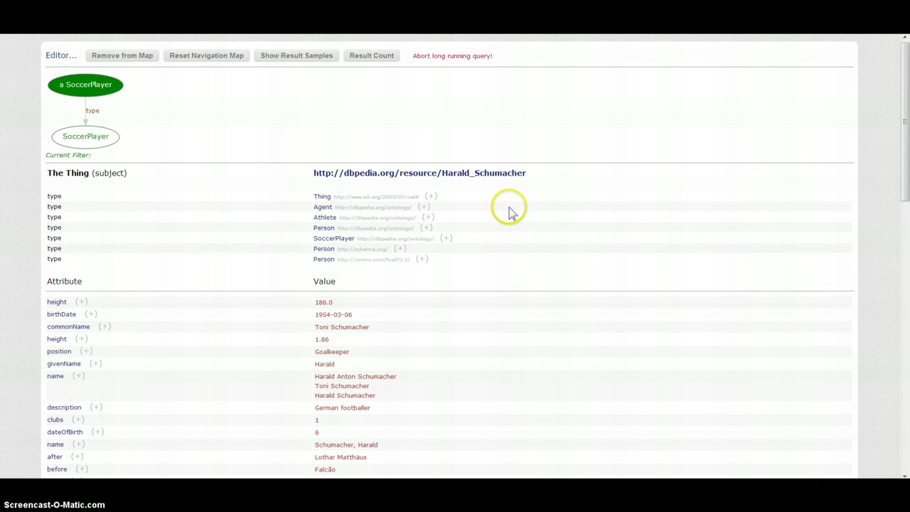
{"action": "scroll", "coordinate": [250, 301], "scroll_direction": "down", "scroll_amount": 3}
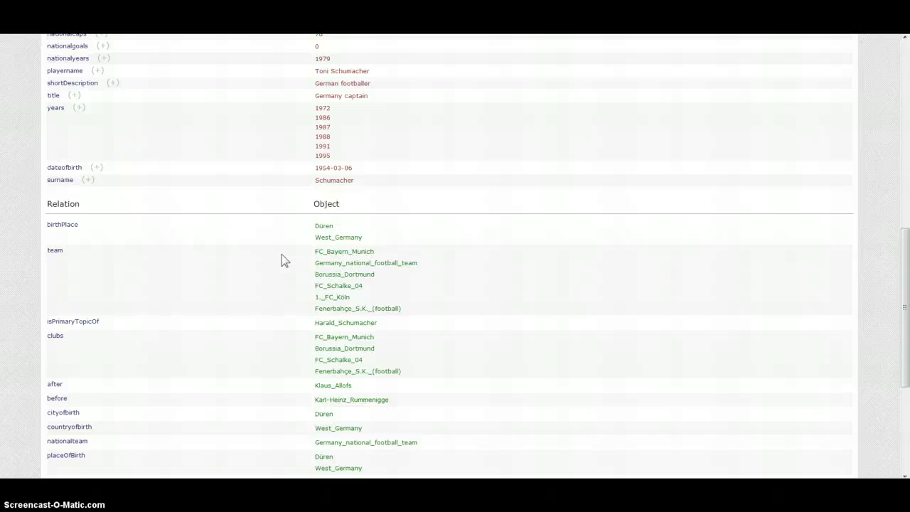
{"action": "left_click", "coordinate": [324, 226]}
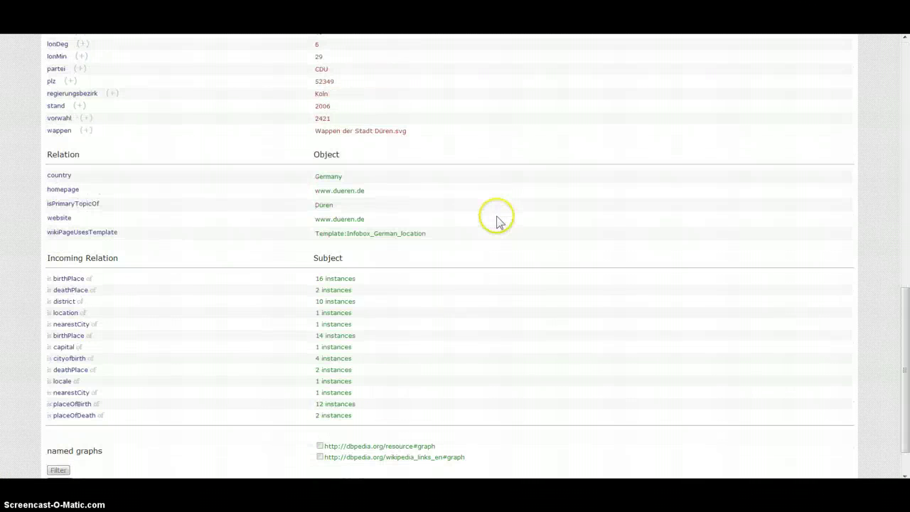
{"action": "scroll", "coordinate": [337, 244], "scroll_direction": "up", "scroll_amount": 1}
{"action": "left_click", "coordinate": [333, 221]}
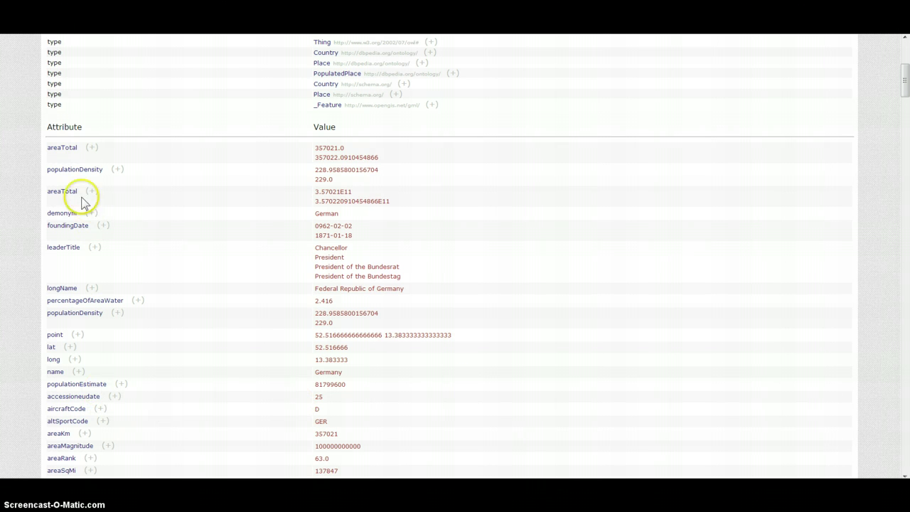
Add the country's populationEstimate to the map and filter it to at least 10000000 with no upper limit
{"action": "left_click", "coordinate": [122, 384]}
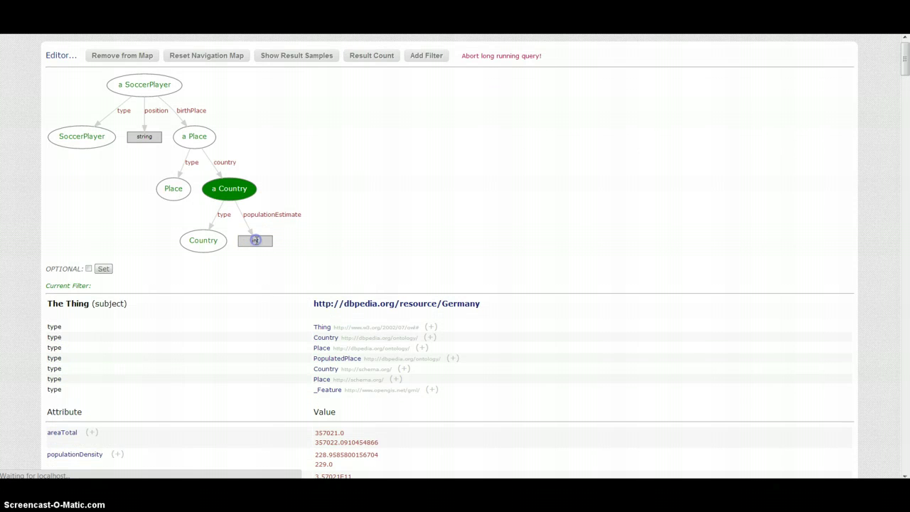
{"action": "left_click", "coordinate": [254, 240]}
{"action": "left_click", "coordinate": [426, 56]}
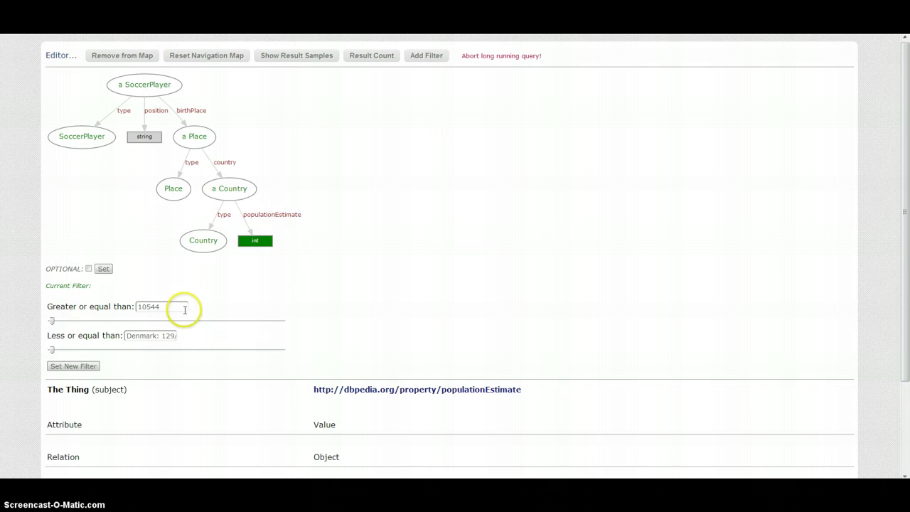
{"action": "left_click_drag", "start_coordinate": [183, 306], "coordinate": [66, 306]}
{"action": "type", "text": "10"}
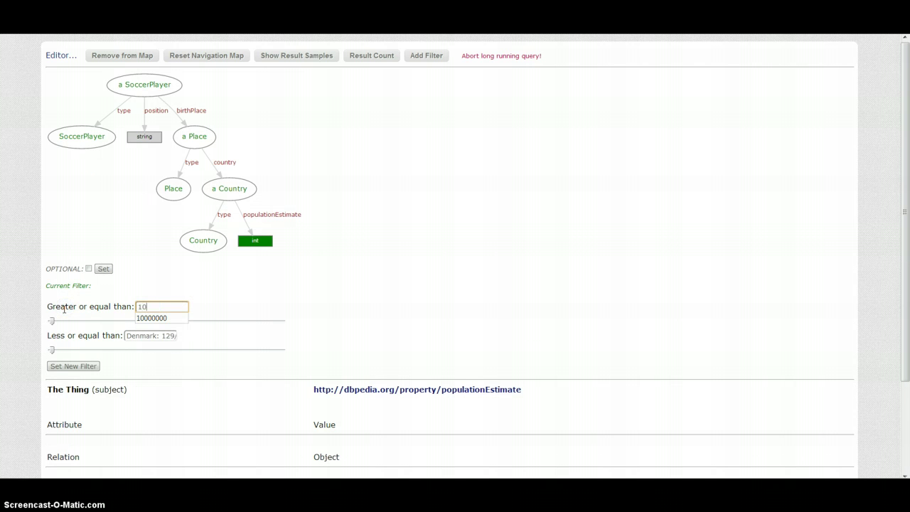
{"action": "type", "text": "000000"}
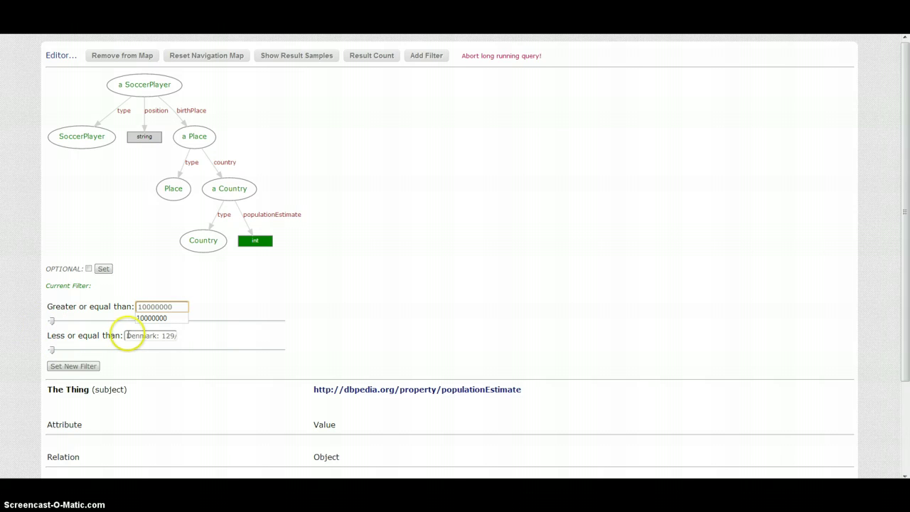
{"action": "left_click_drag", "start_coordinate": [126, 335], "coordinate": [217, 339]}
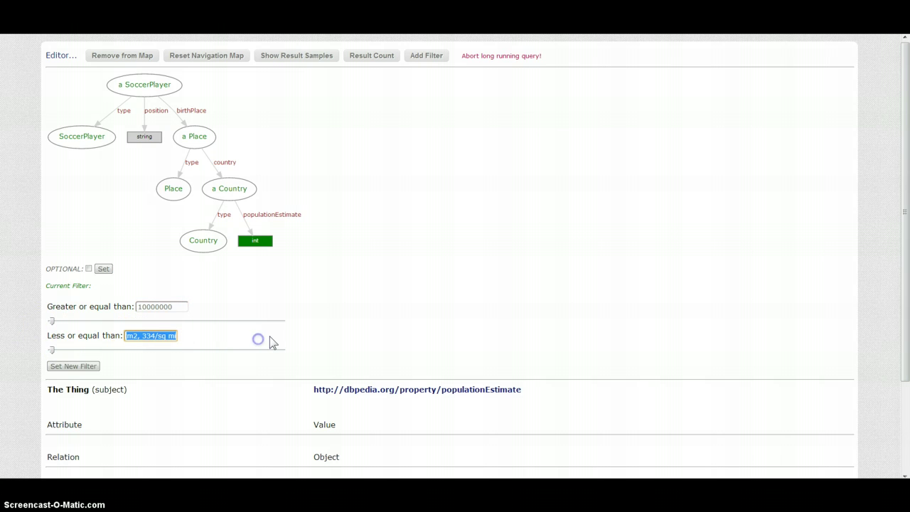
{"action": "key", "text": "BackSpace"}
{"action": "left_click", "coordinate": [91, 365]}
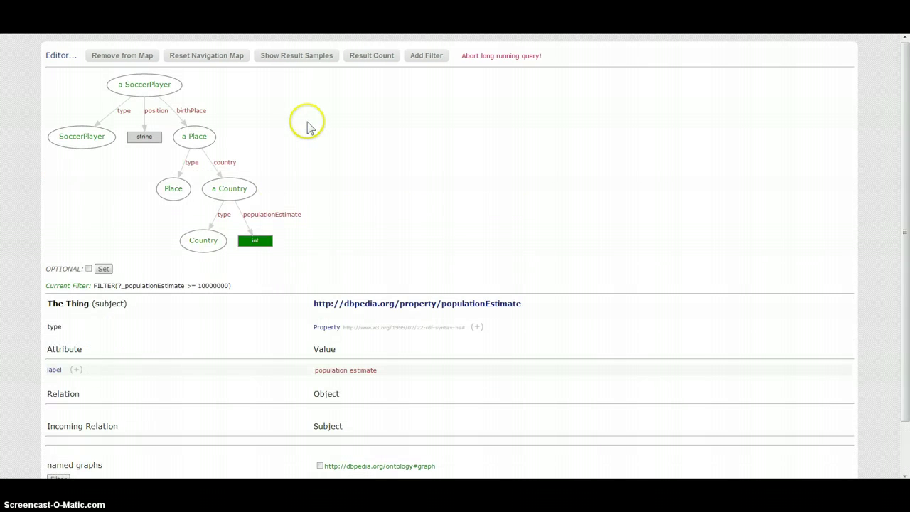
Check the result count and the sample rows of the population-filtered query, and return to the navigation map
{"action": "left_click", "coordinate": [371, 55]}
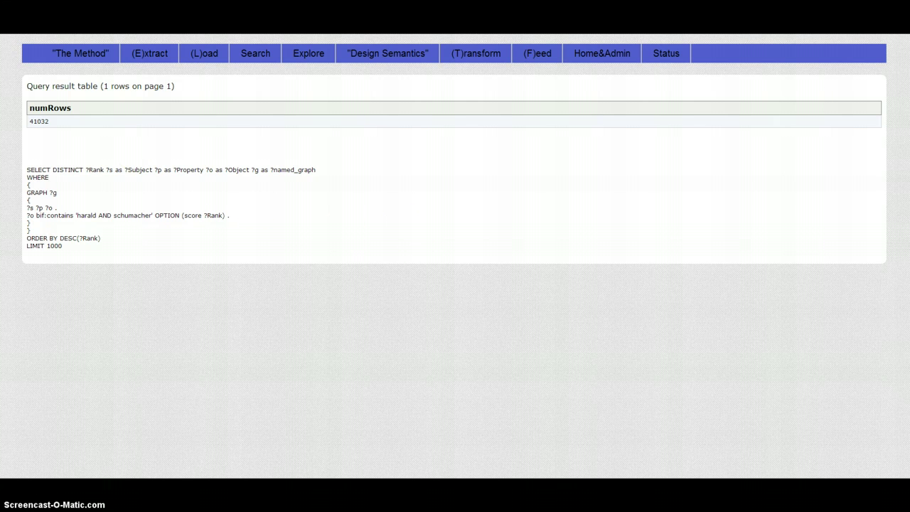
{"action": "key", "text": "alt+Left"}
{"action": "left_click", "coordinate": [309, 59]}
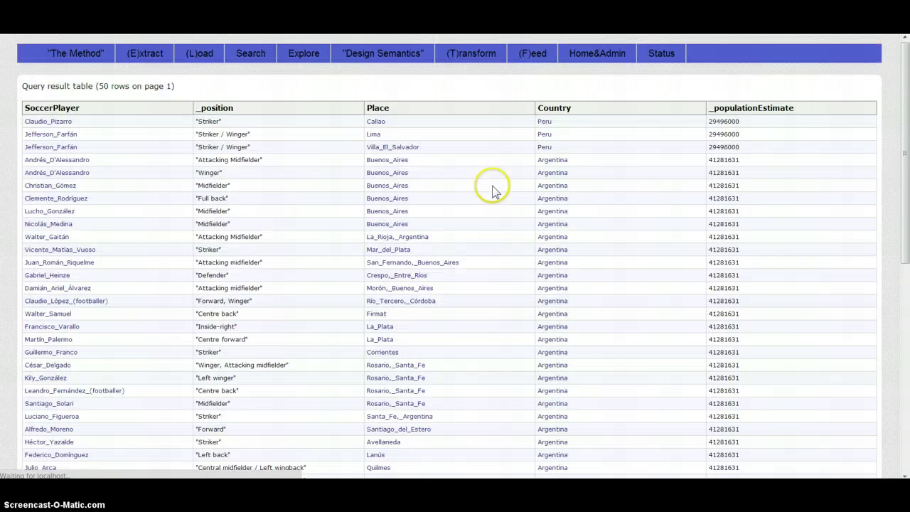
{"action": "scroll", "coordinate": [661, 263], "scroll_direction": "down", "scroll_amount": 5}
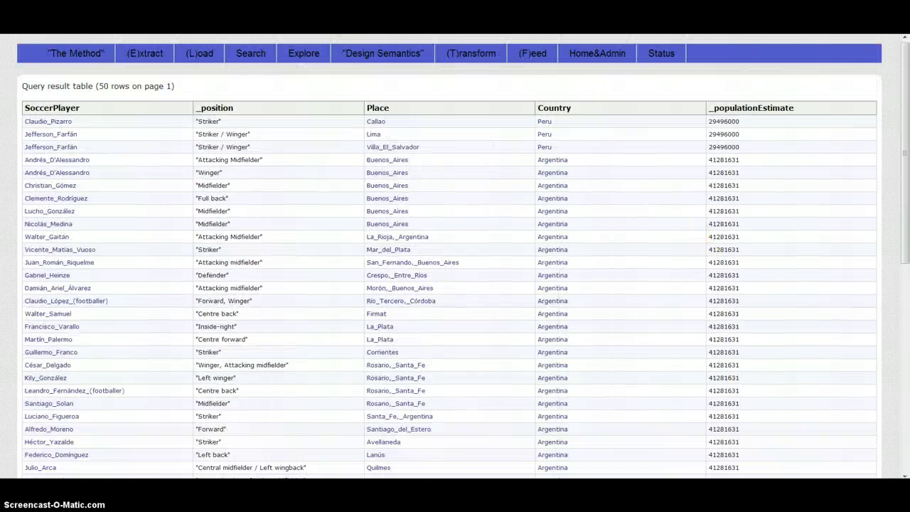
{"action": "key", "text": "alt+Left"}
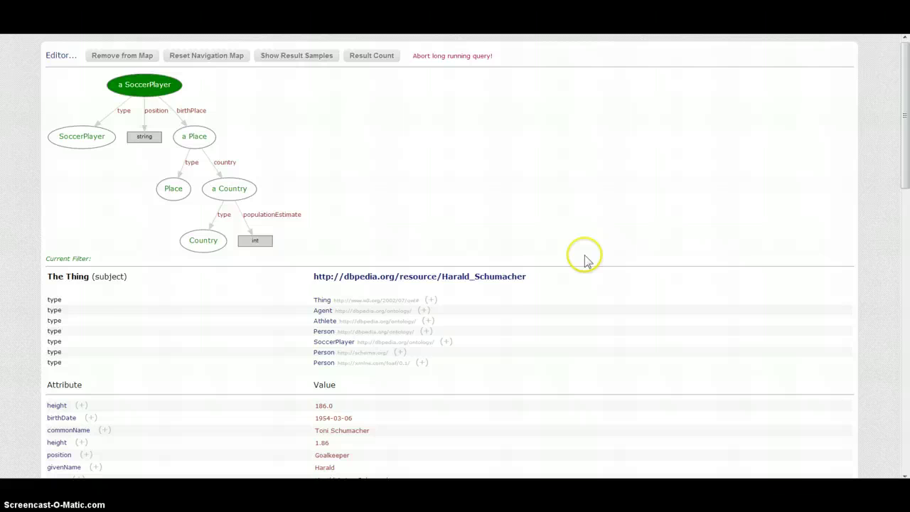
Extend the map with the player's soccer club and its capacity, and filter capacity to at least 40000 with no upper limit
{"action": "scroll", "coordinate": [587, 260], "scroll_direction": "down", "scroll_amount": 7}
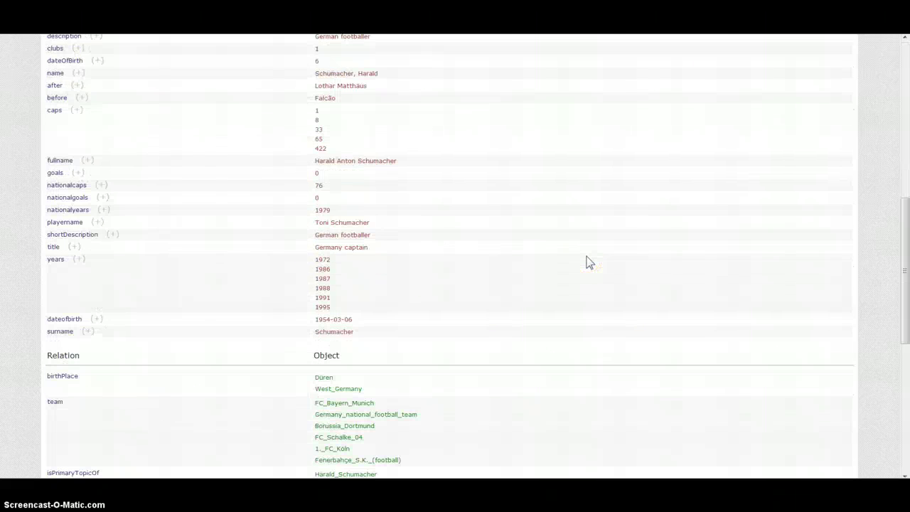
{"action": "scroll", "coordinate": [587, 263], "scroll_direction": "down", "scroll_amount": 3}
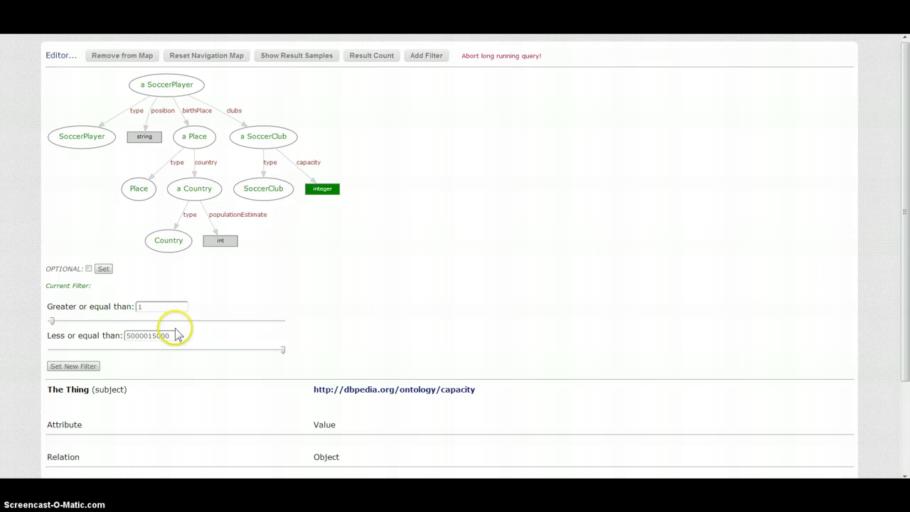
{"action": "left_click_drag", "start_coordinate": [146, 306], "coordinate": [83, 306]}
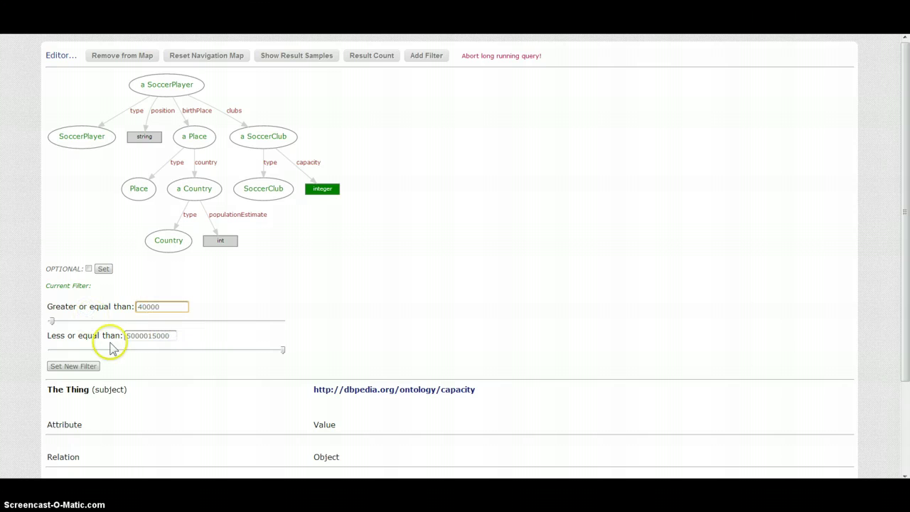
{"action": "left_click_drag", "start_coordinate": [171, 336], "coordinate": [91, 337]}
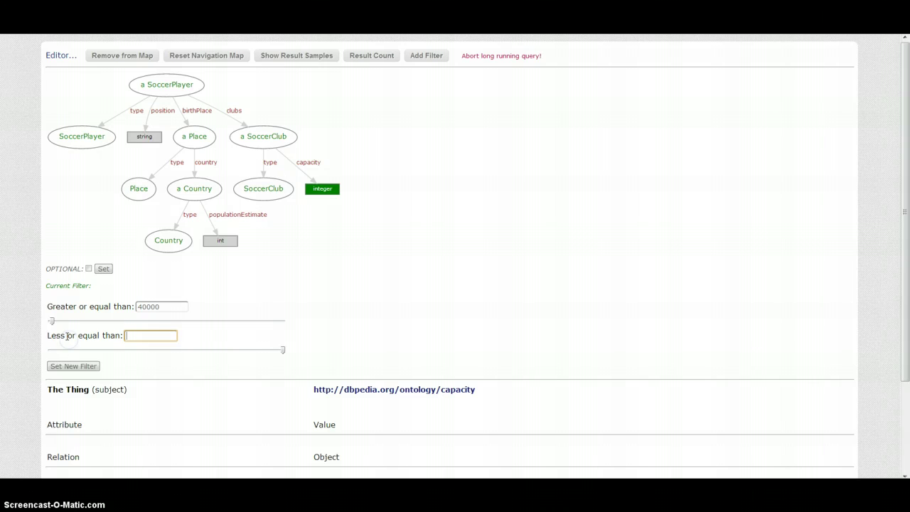
{"action": "left_click", "coordinate": [62, 366]}
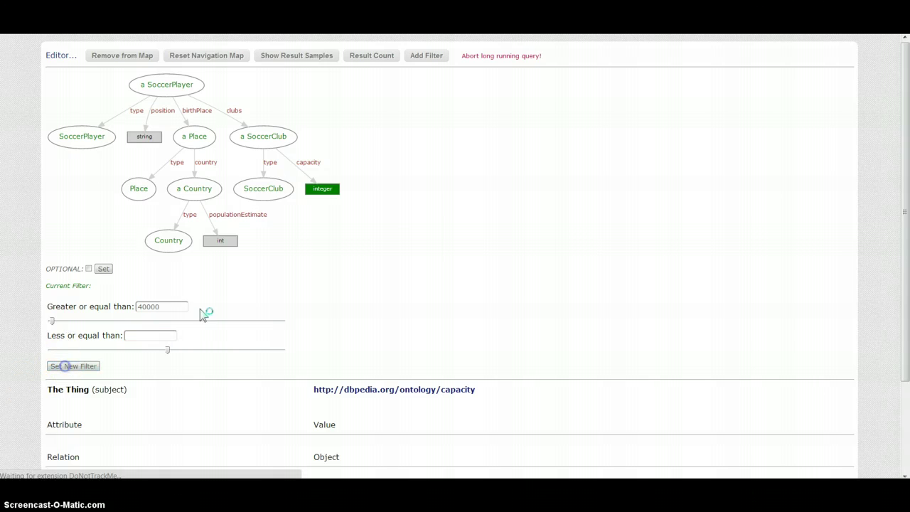
Check the result count of the query with the capacity filter and look through its sample rows
{"action": "left_click", "coordinate": [371, 57]}
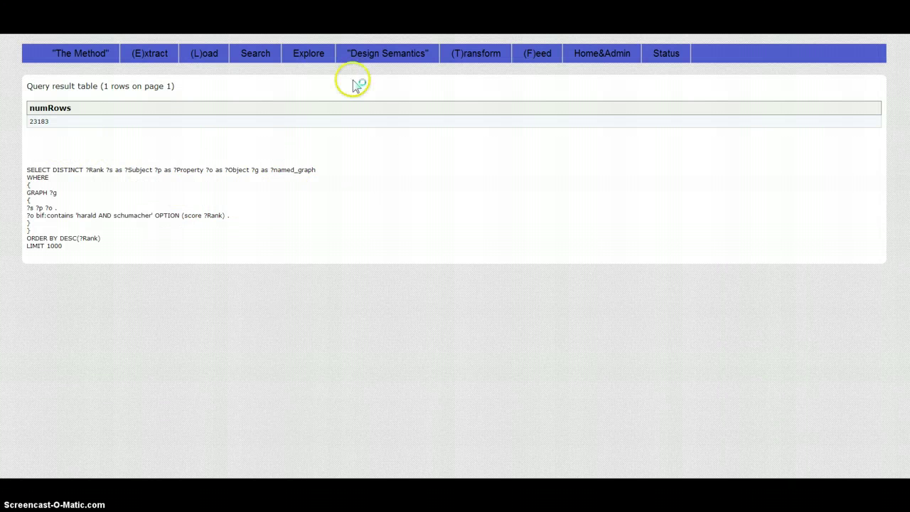
{"action": "key", "text": "alt+Left"}
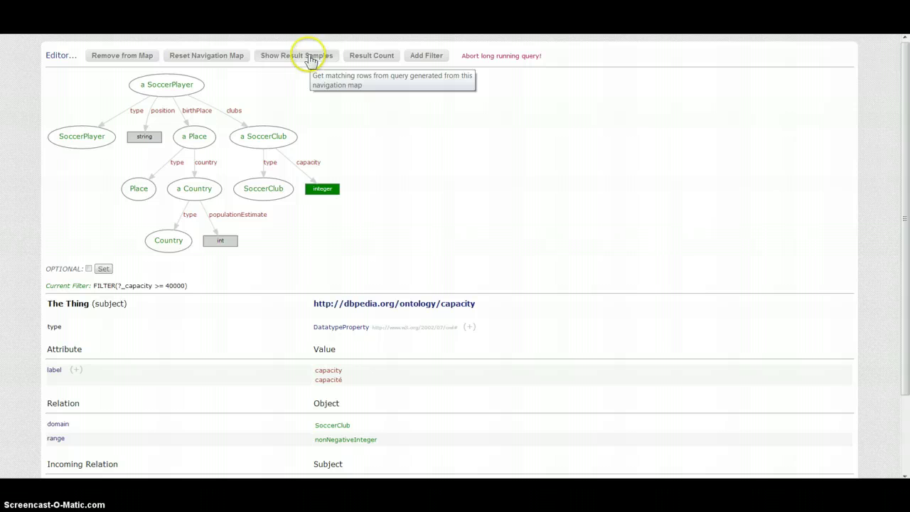
{"action": "left_click", "coordinate": [311, 60]}
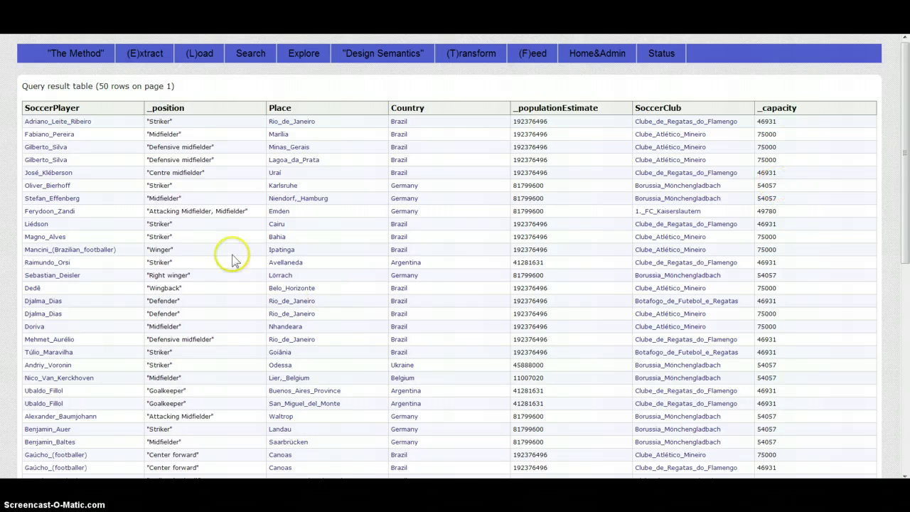
{"action": "scroll", "coordinate": [203, 203], "scroll_direction": "down", "scroll_amount": 2}
{"action": "scroll", "coordinate": [214, 214], "scroll_direction": "down", "scroll_amount": 1}
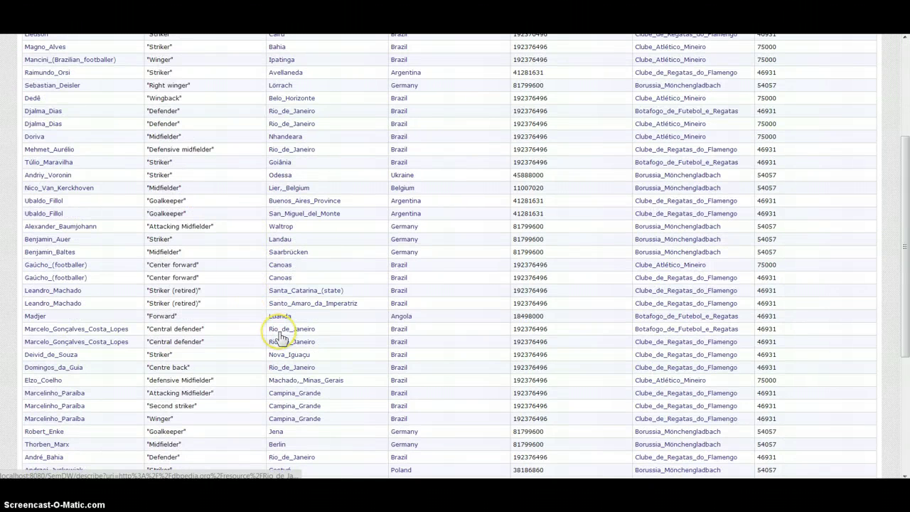
{"action": "scroll", "coordinate": [304, 375], "scroll_direction": "up", "scroll_amount": 3}
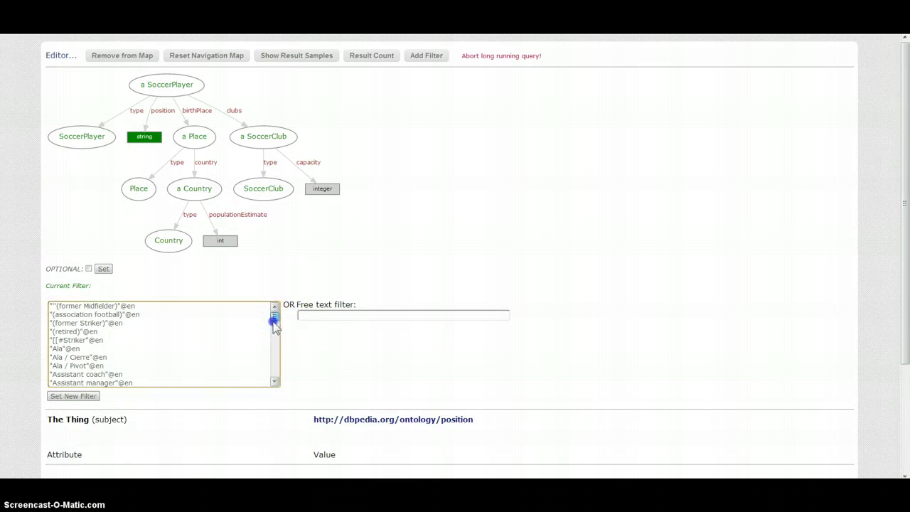
Filter the player's position to the goalkeeper variants from "Goal keeper" through "Goalkeeper (soccer)", plus "Goalkeeper(retired)" and "Goalkeeper."
{"action": "left_click_drag", "start_coordinate": [274, 322], "coordinate": [183, 358]}
{"action": "scroll", "coordinate": [183, 357], "scroll_direction": "down", "scroll_amount": 2}
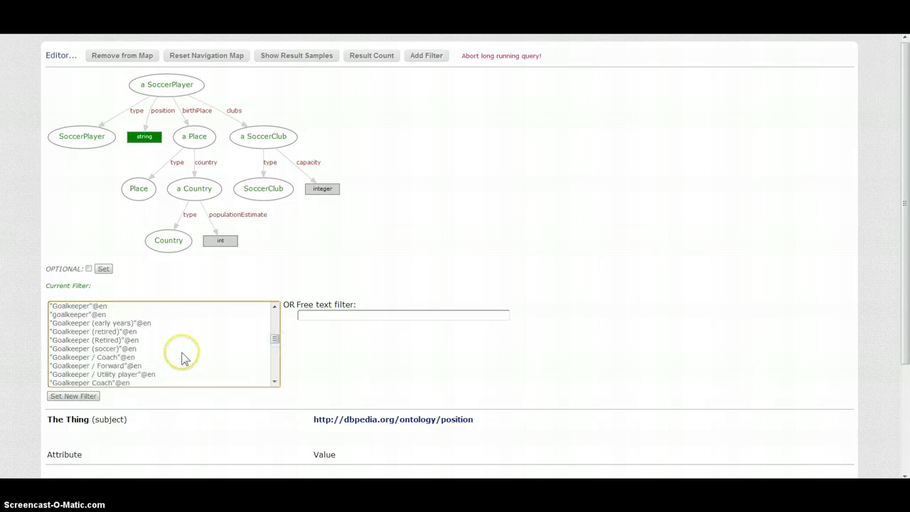
{"action": "left_click", "coordinate": [275, 307]}
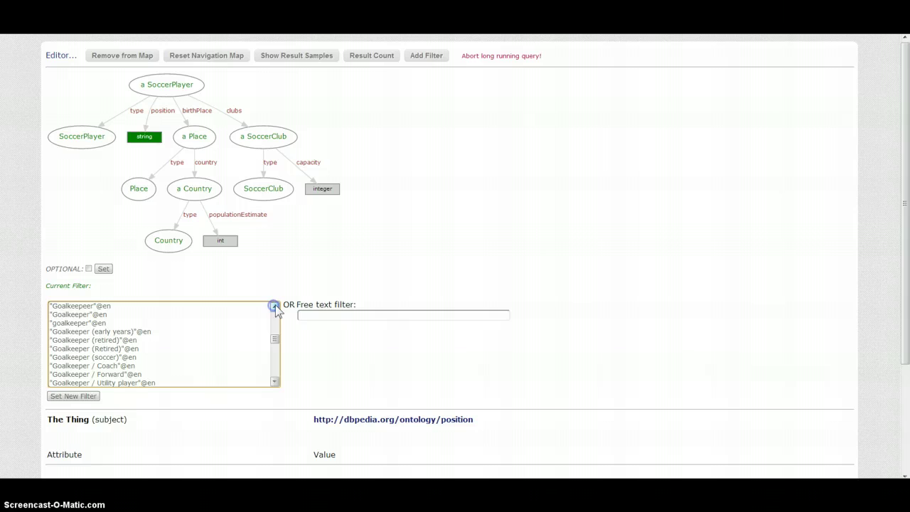
{"action": "left_click", "coordinate": [275, 306]}
{"action": "left_click", "coordinate": [275, 306]}
{"action": "left_click", "coordinate": [275, 307]}
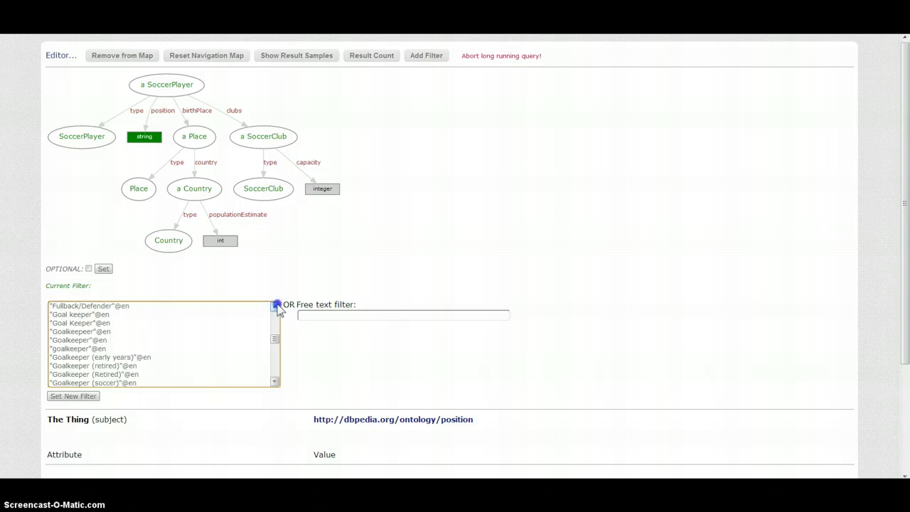
{"action": "left_click", "coordinate": [71, 314]}
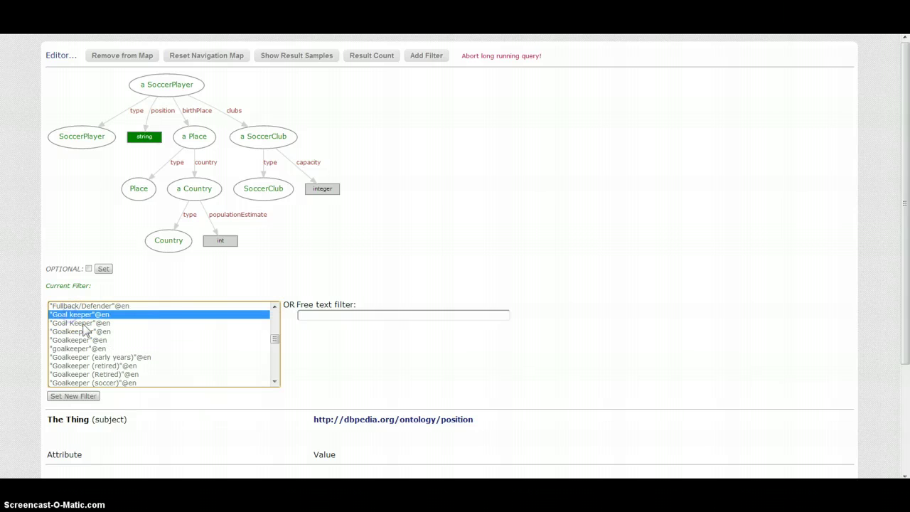
{"action": "left_click", "coordinate": [82, 323], "text": "ctrl"}
{"action": "left_click", "coordinate": [71, 331], "text": "ctrl"}
{"action": "left_click", "coordinate": [72, 340], "text": "ctrl"}
{"action": "left_click", "coordinate": [73, 348], "text": "ctrl"}
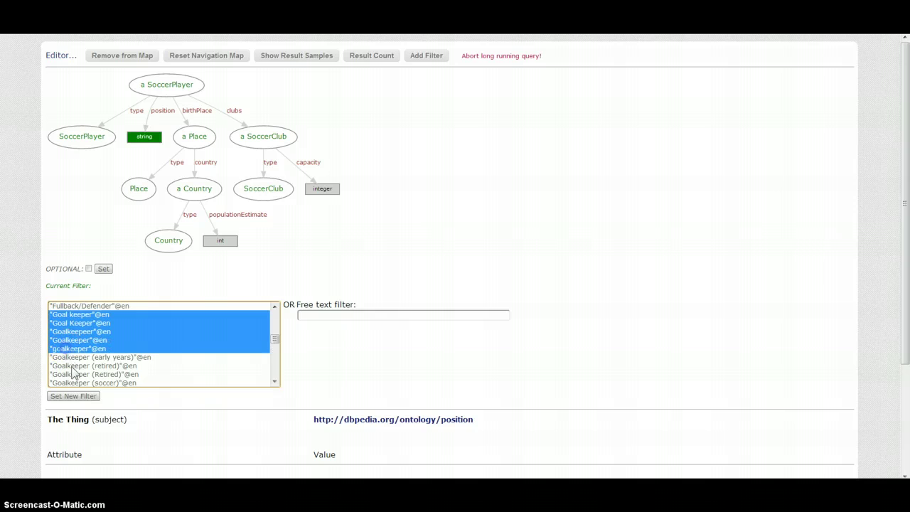
{"action": "left_click", "coordinate": [93, 382], "text": "shift"}
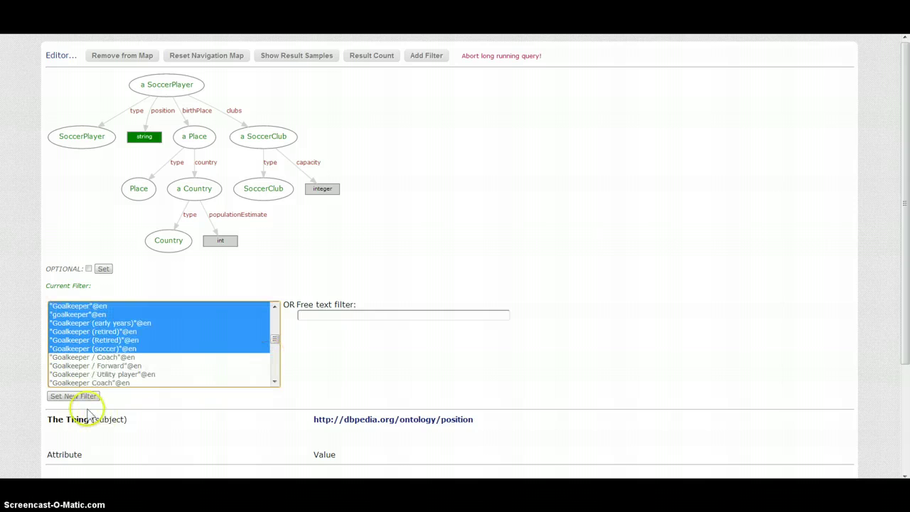
{"action": "left_click", "coordinate": [73, 396]}
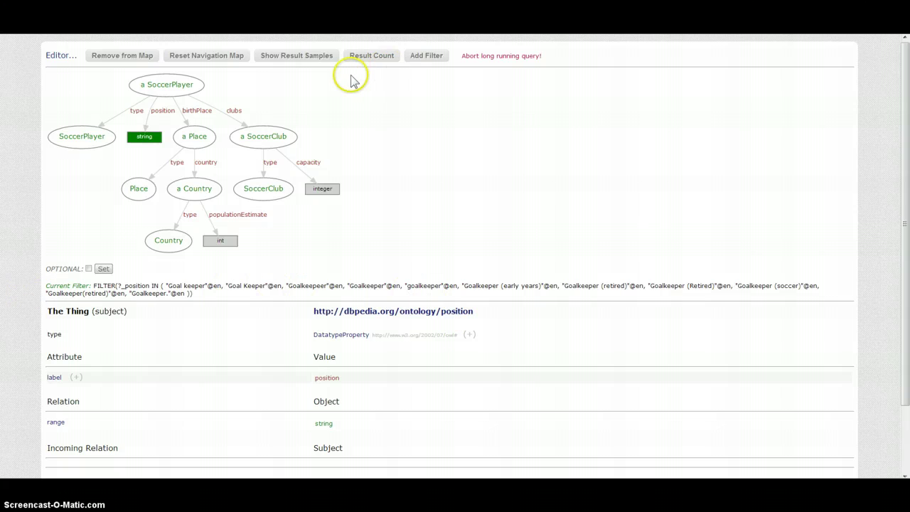
Check the result count and sample rows of the goalkeeper-filtered query, and return to the navigation map
{"action": "left_click", "coordinate": [370, 57]}
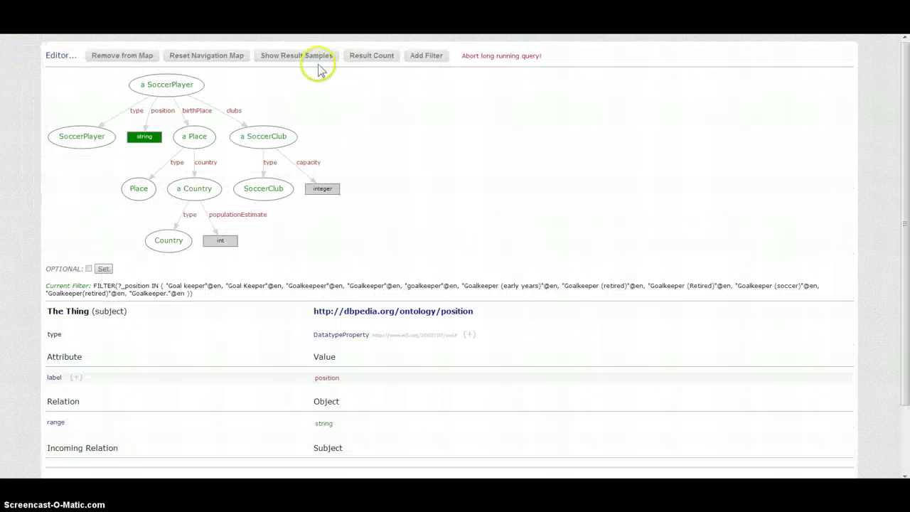
{"action": "left_click", "coordinate": [308, 58]}
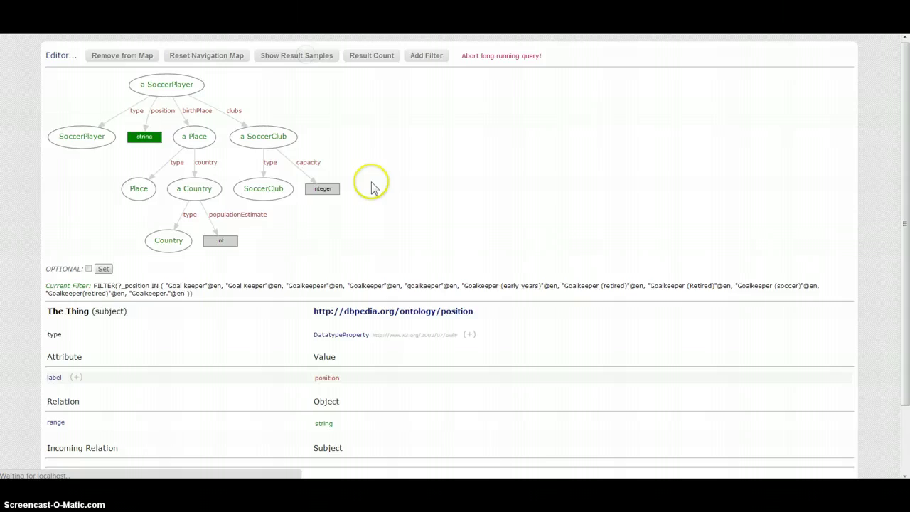
{"action": "scroll", "coordinate": [222, 143], "scroll_direction": "down", "scroll_amount": 10}
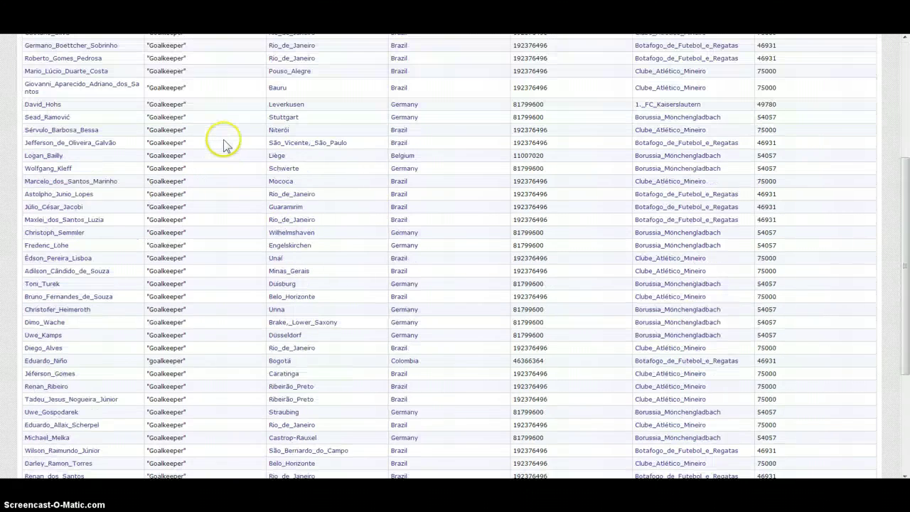
{"action": "scroll", "coordinate": [224, 142], "scroll_direction": "up", "scroll_amount": 10}
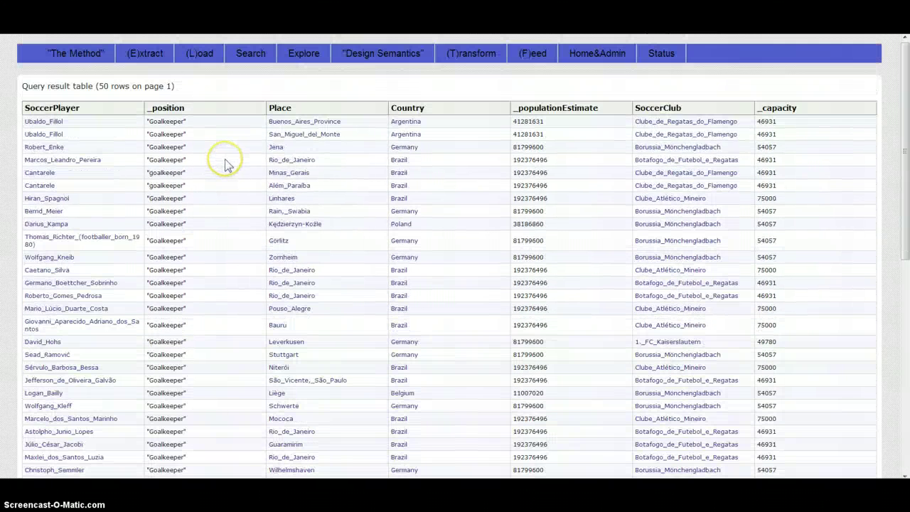
{"action": "key", "text": "alt+Left"}
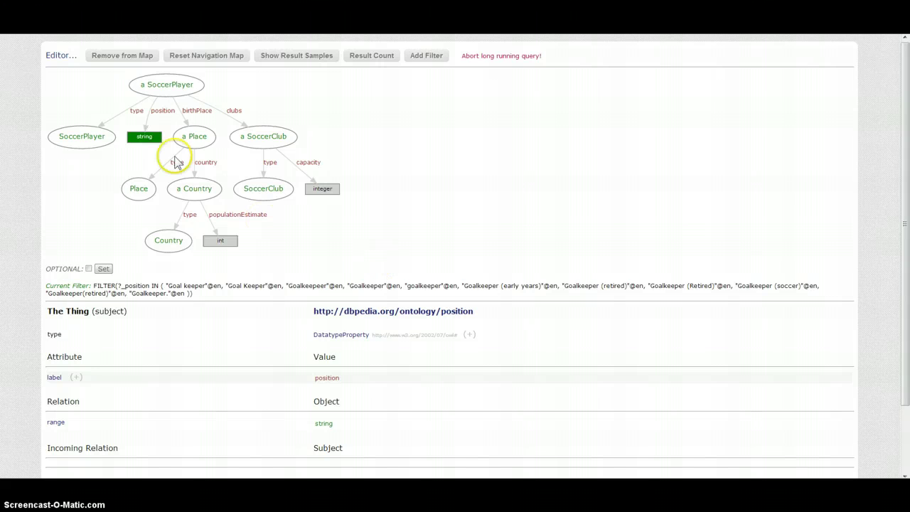
Generate the SPARQL query from the navigation map in the query editor, remove its LIMIT 50 line and run it
{"action": "left_click", "coordinate": [58, 55]}
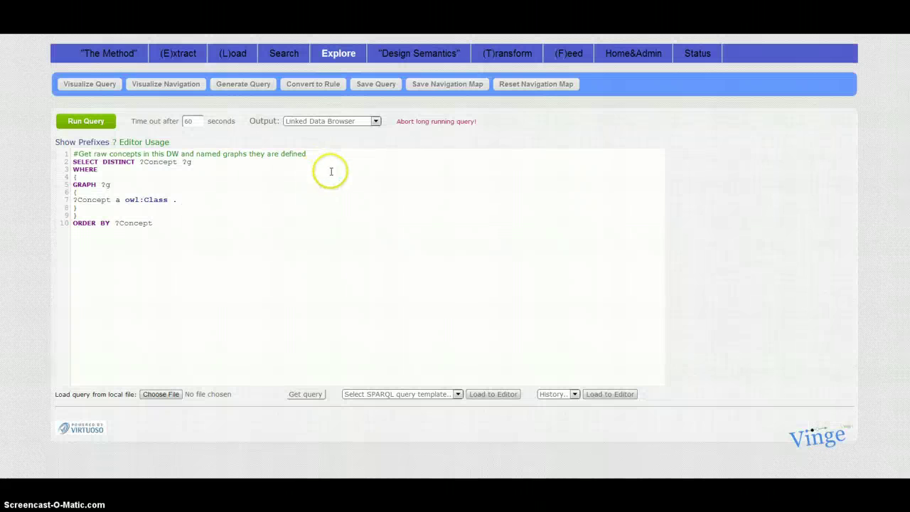
{"action": "left_click", "coordinate": [239, 85]}
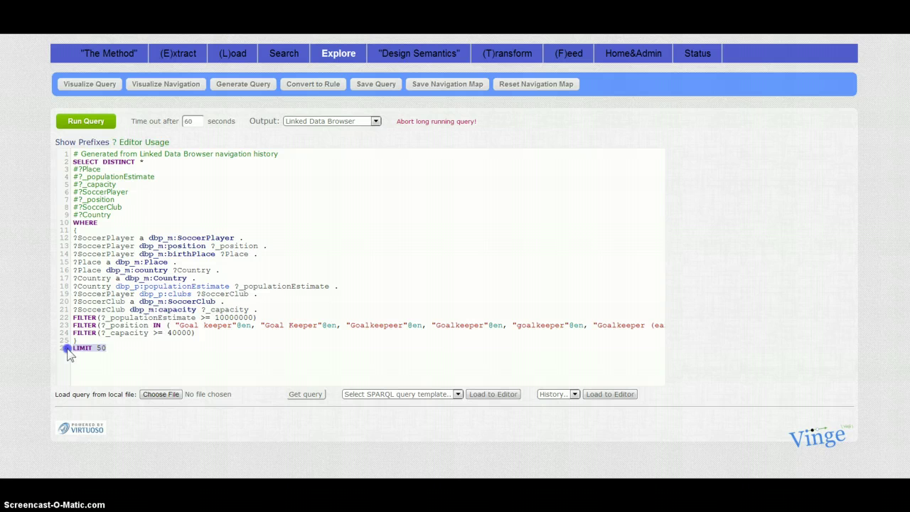
{"action": "key", "text": "Delete"}
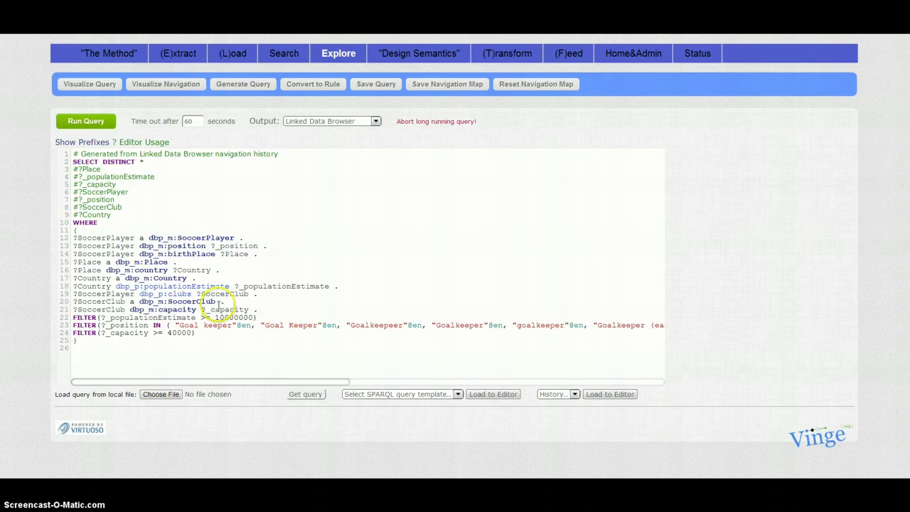
{"action": "left_click", "coordinate": [83, 121]}
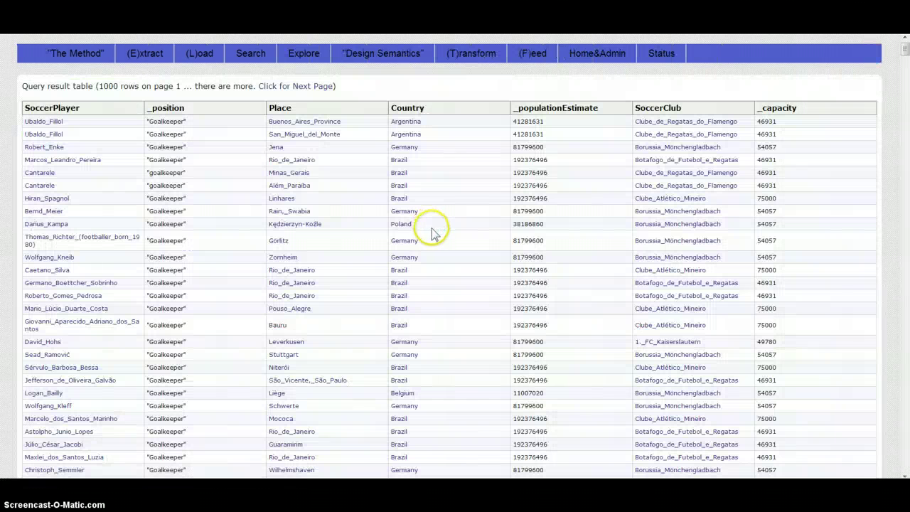
Look through the full query results up to page 3 and return to the first result page
{"action": "scroll", "coordinate": [857, 237], "scroll_direction": "down", "scroll_amount": 5}
{"action": "scroll", "coordinate": [842, 239], "scroll_direction": "up", "scroll_amount": 10}
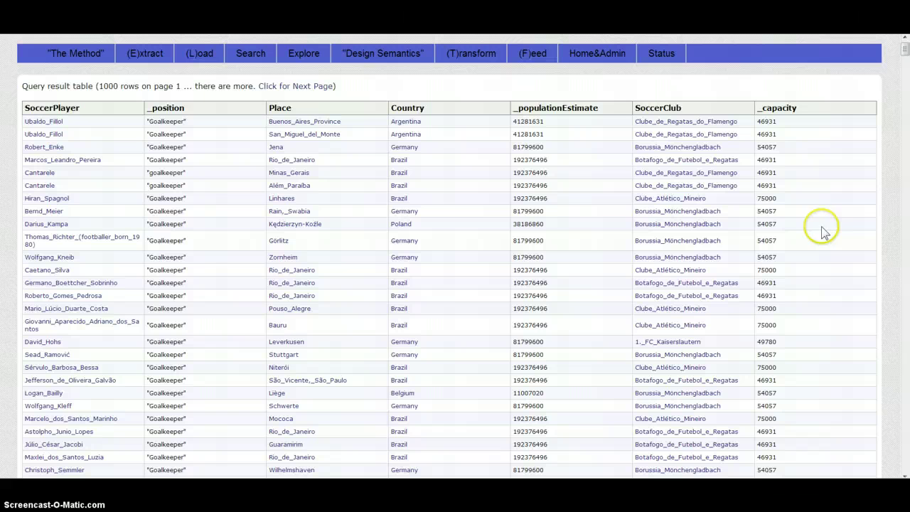
{"action": "left_click", "coordinate": [305, 86]}
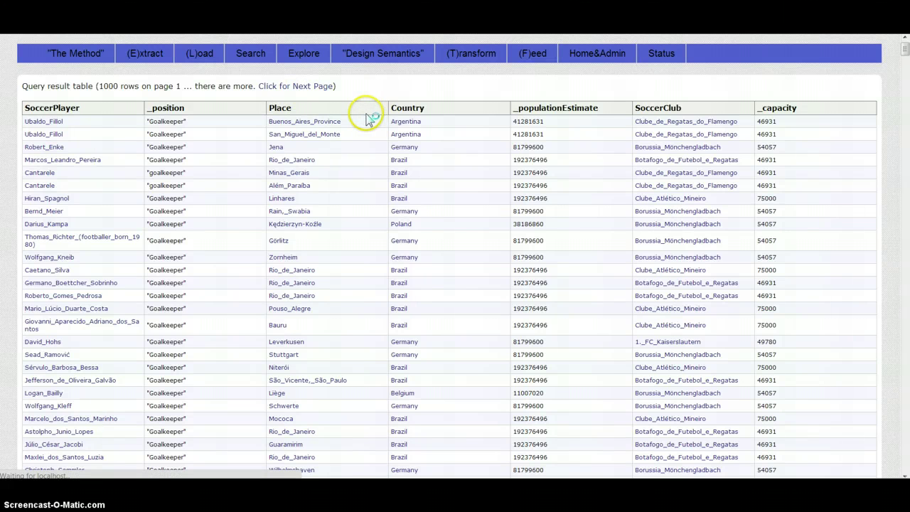
{"action": "left_click", "coordinate": [302, 86]}
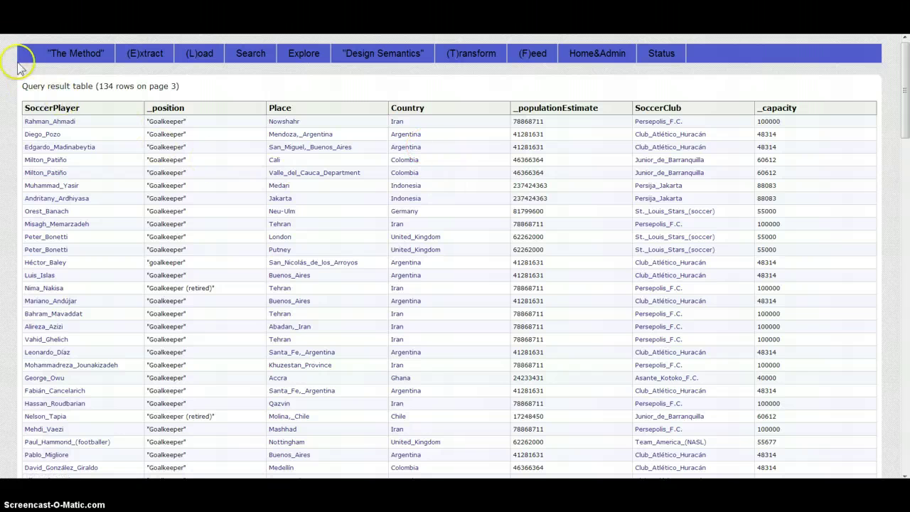
{"action": "key", "text": "alt+Left"}
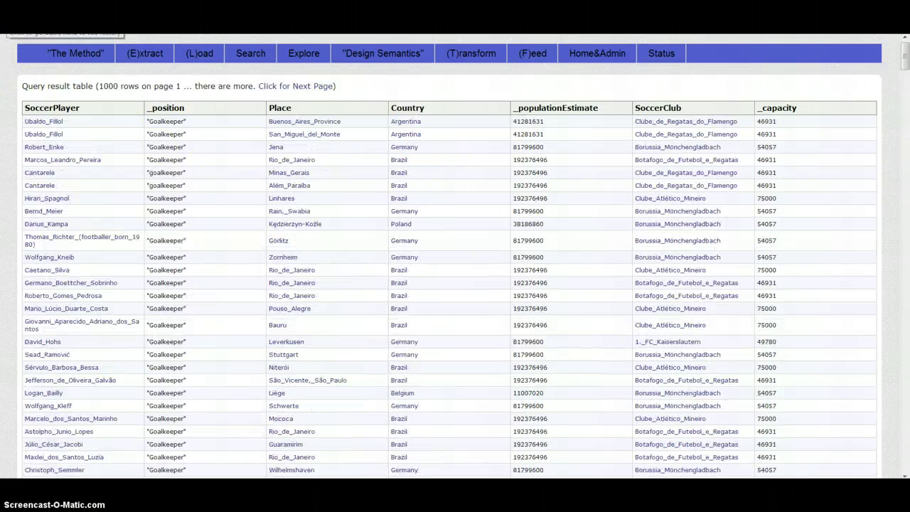
{"action": "key", "text": "alt+Left"}
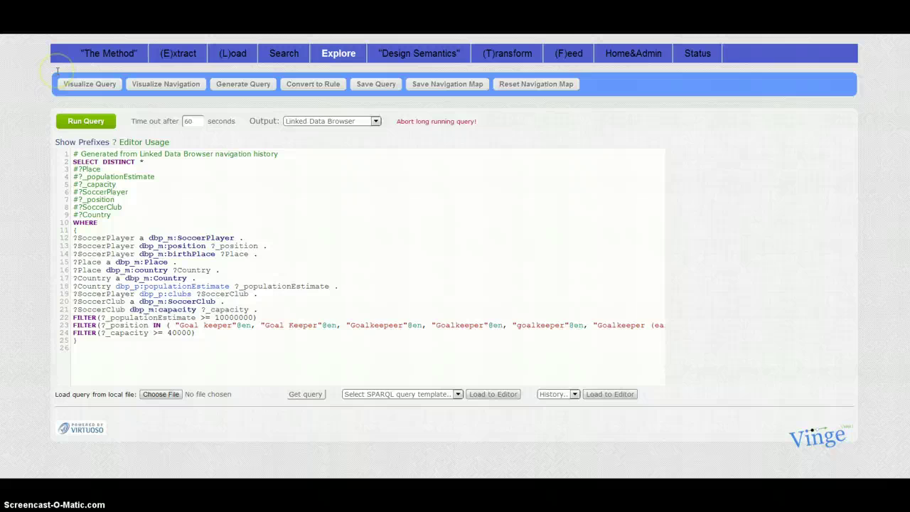
{"action": "key", "text": "alt+Right"}
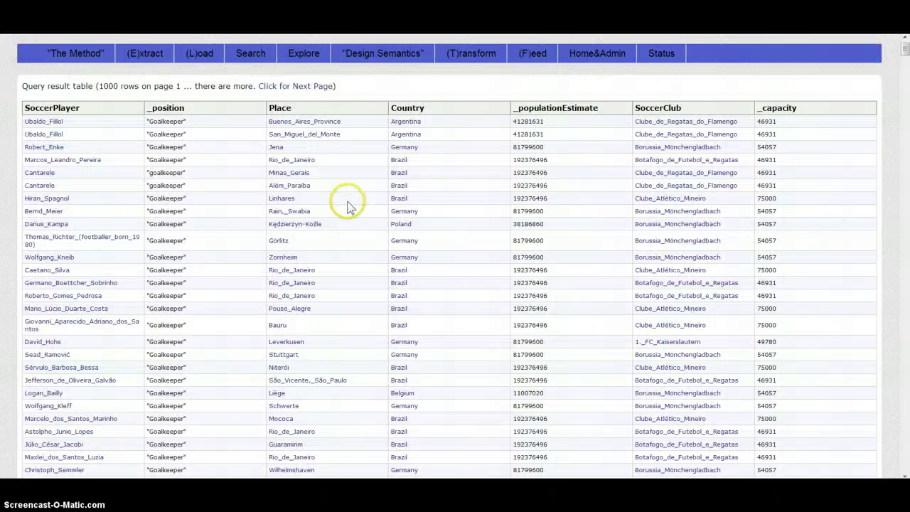
Examine the first listed player's DBpedia record and the birthplace and club relations in the linked data description
{"action": "left_click", "coordinate": [39, 122]}
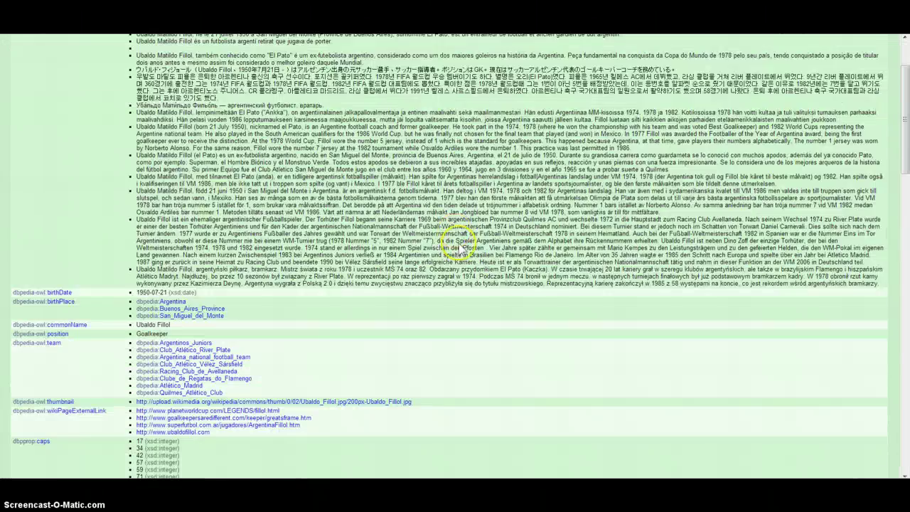
{"action": "scroll", "coordinate": [462, 256], "scroll_direction": "down", "scroll_amount": 4}
{"action": "scroll", "coordinate": [463, 260], "scroll_direction": "up", "scroll_amount": 3}
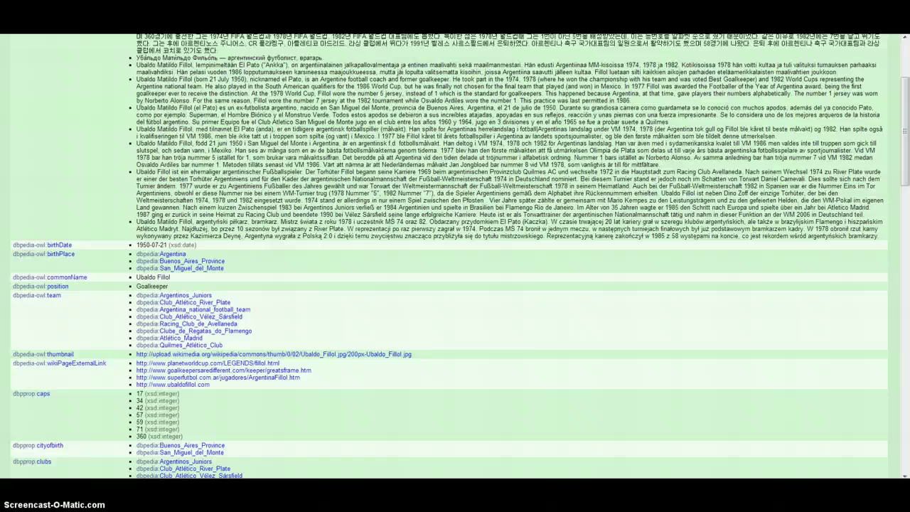
{"action": "left_click", "coordinate": [44, 57]}
{"action": "scroll", "coordinate": [346, 304], "scroll_direction": "down", "scroll_amount": 10}
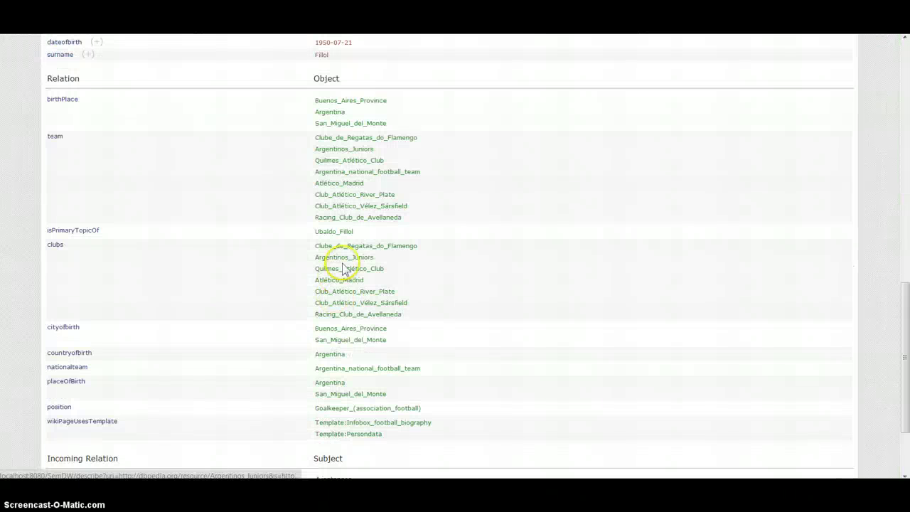
{"action": "left_click", "coordinate": [398, 307]}
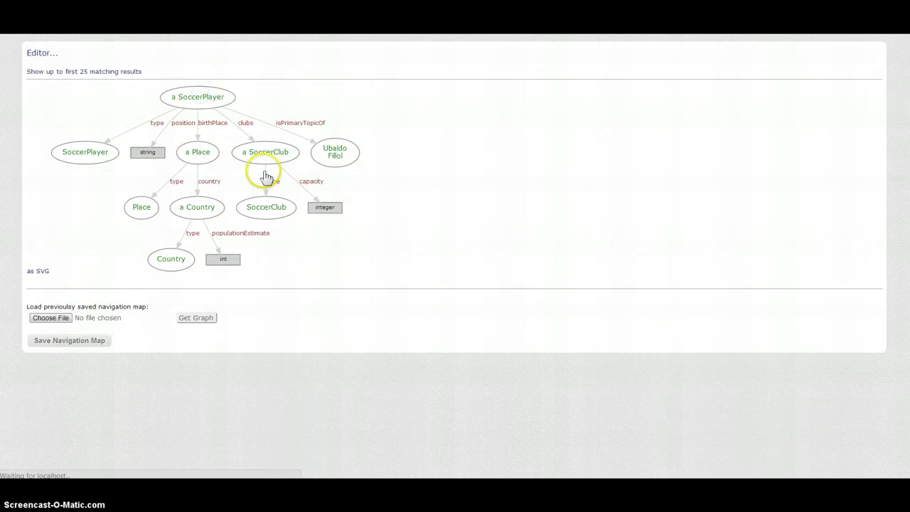
Include Country and _position in the output of the query with _goals, and send its results to Spotfire
{"action": "scroll", "coordinate": [342, 199], "scroll_direction": "down", "scroll_amount": 3}
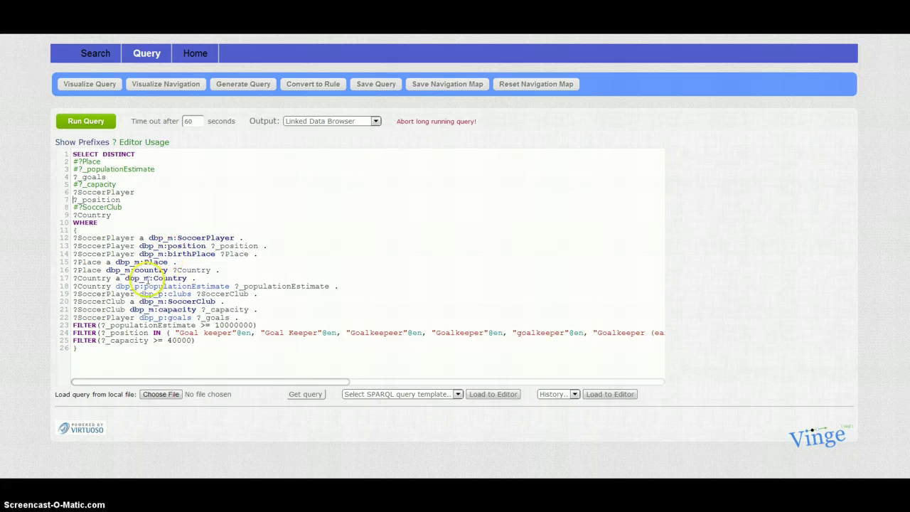
{"action": "left_click", "coordinate": [74, 214]}
{"action": "left_click", "coordinate": [74, 200]}
{"action": "left_click", "coordinate": [377, 121]}
{"action": "left_click", "coordinate": [351, 137]}
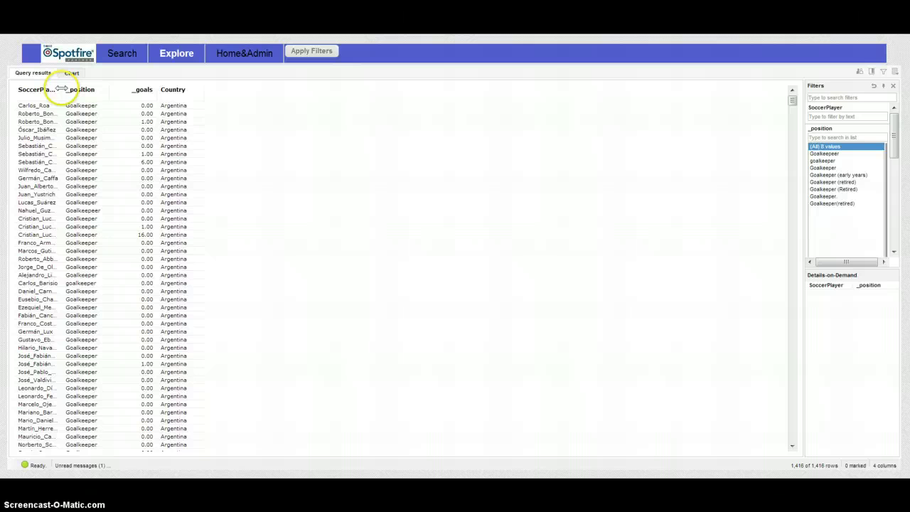
Widen the SoccerPlayer column in the result table and filter _goals to a minimum of 1
{"action": "left_click_drag", "start_coordinate": [64, 93], "coordinate": [142, 91]}
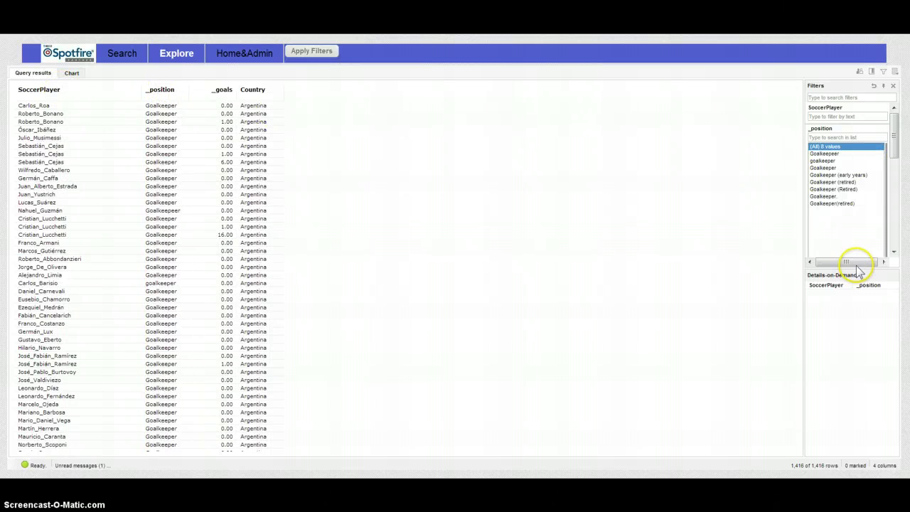
{"action": "left_click_drag", "start_coordinate": [855, 267], "coordinate": [865, 366]}
{"action": "left_click_drag", "start_coordinate": [894, 163], "coordinate": [898, 238]}
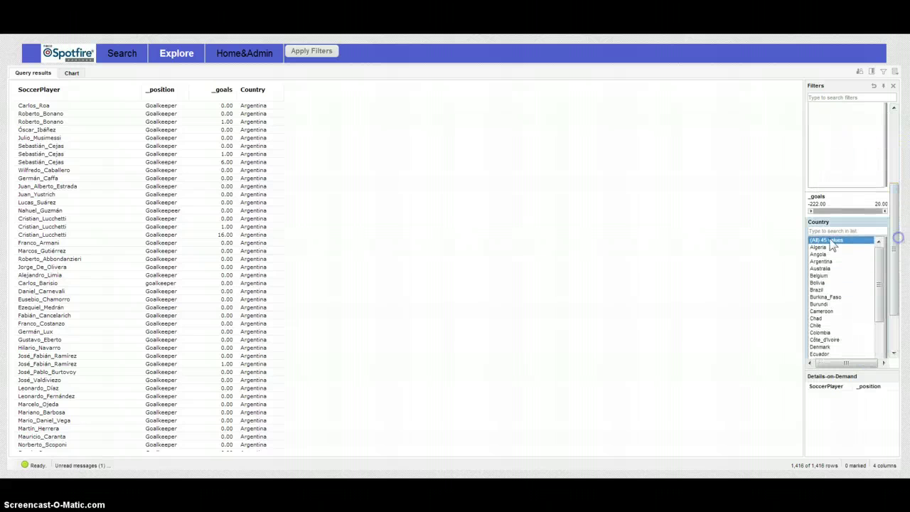
{"action": "left_click", "coordinate": [817, 204]}
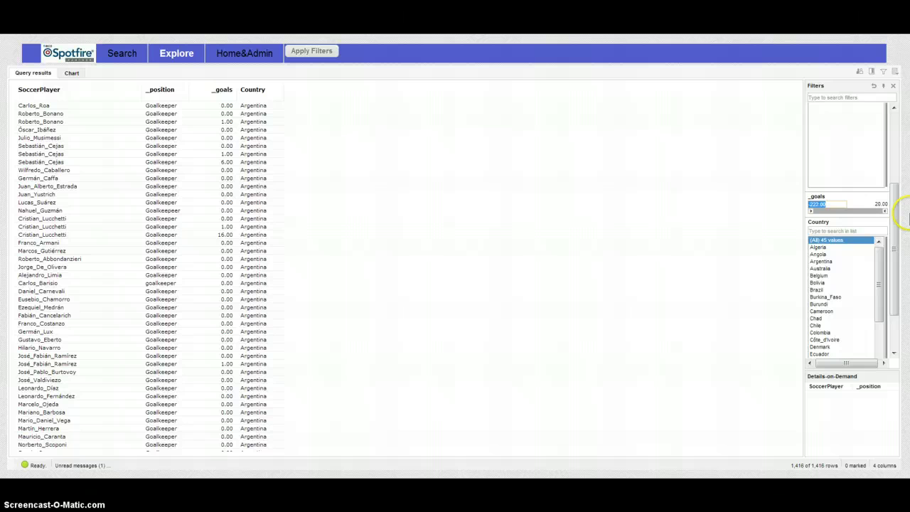
{"action": "type", "text": "1"}
{"action": "key", "text": "Return"}
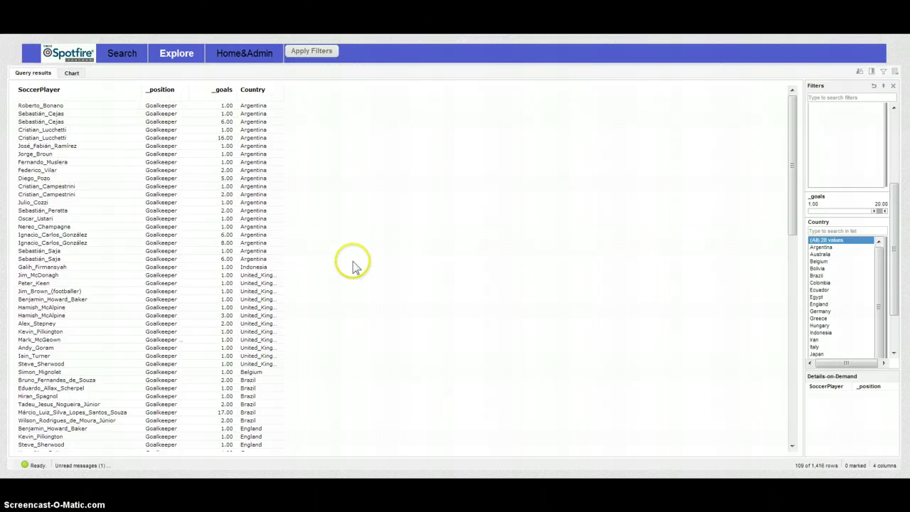
Open the bar chart and set its Y-axis to _goals with Sum as the aggregation method
{"action": "left_click", "coordinate": [72, 74]}
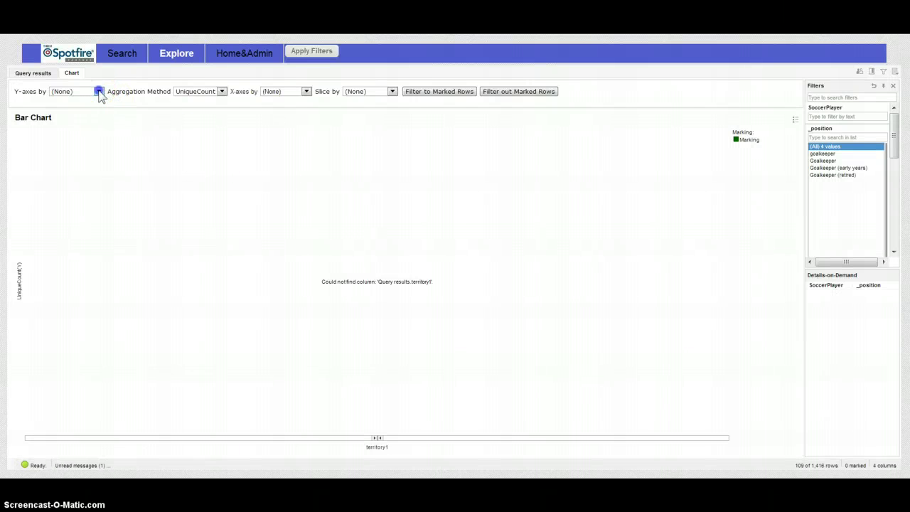
{"action": "left_click", "coordinate": [98, 91]}
{"action": "left_click", "coordinate": [79, 109]}
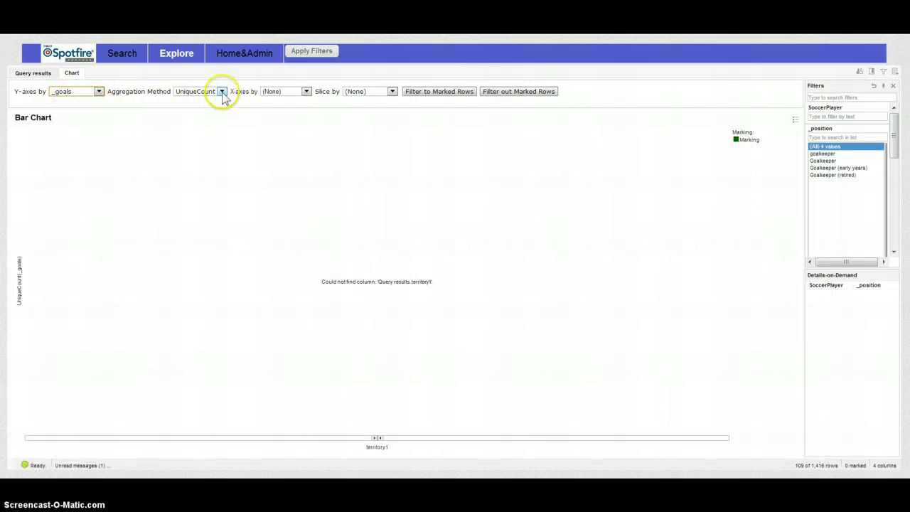
{"action": "left_click", "coordinate": [222, 91]}
{"action": "left_click", "coordinate": [186, 108]}
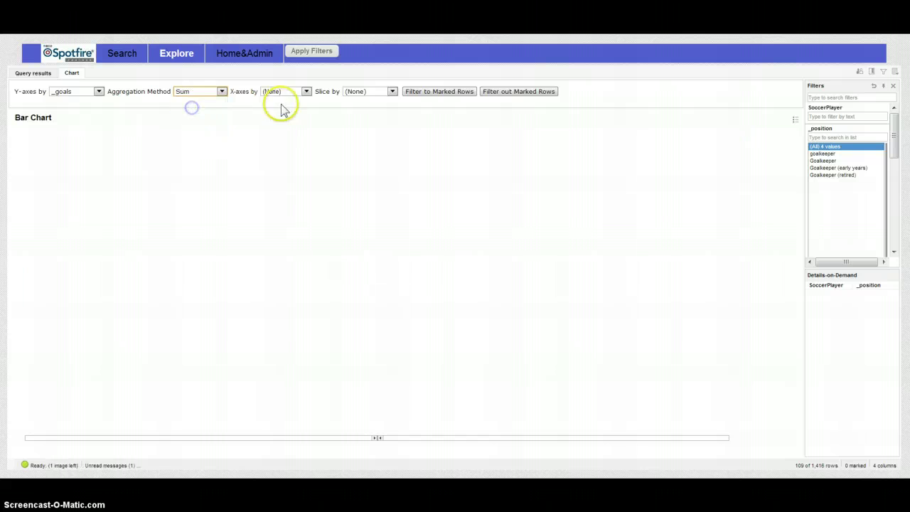
Set the bar chart's X-axis to Country and slice the bars by SoccerPlayer
{"action": "left_click", "coordinate": [306, 91]}
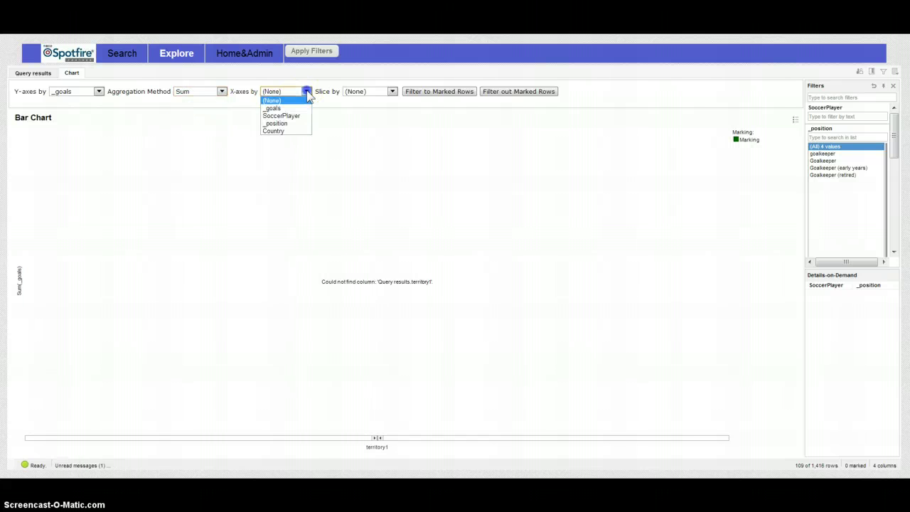
{"action": "left_click", "coordinate": [277, 130]}
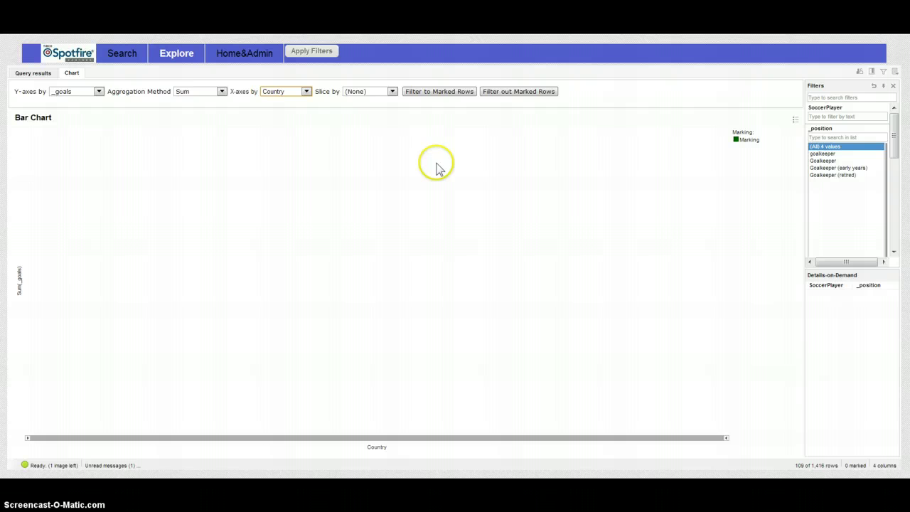
{"action": "left_click", "coordinate": [392, 92]}
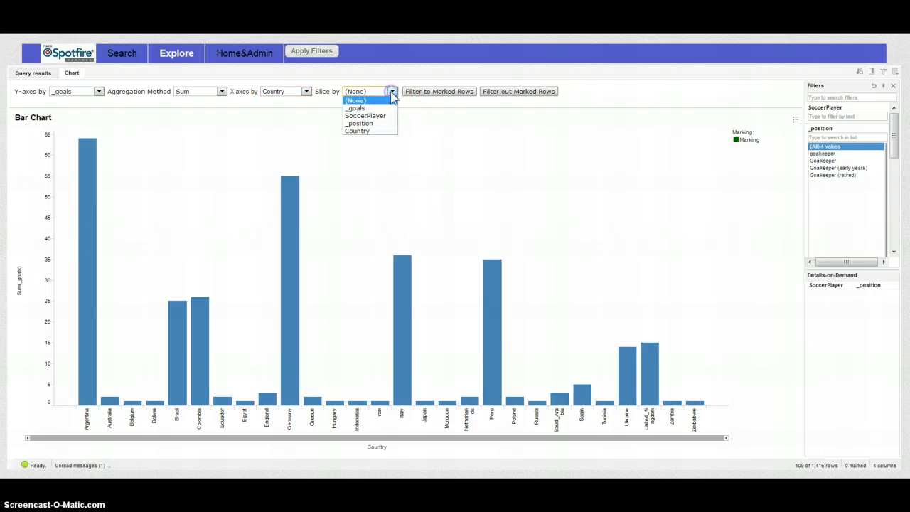
{"action": "left_click", "coordinate": [371, 118]}
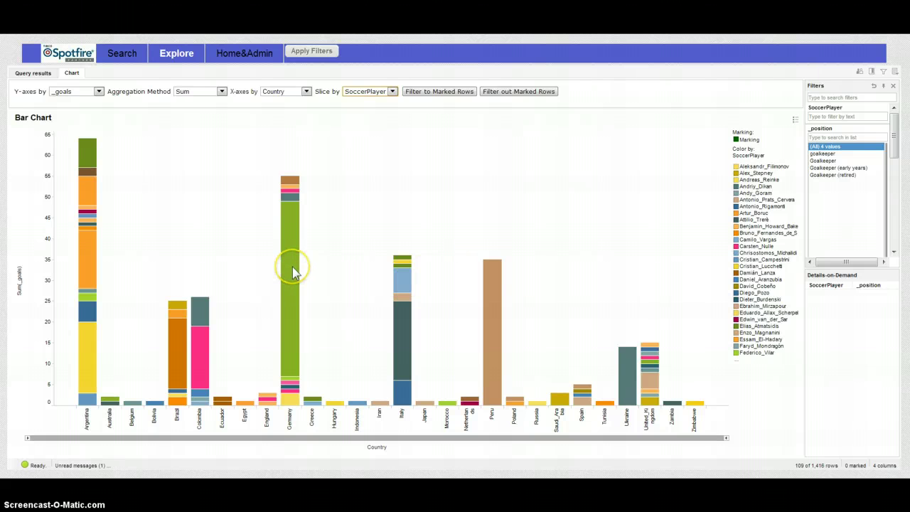
Examine the country, goal sum and player details of the largest segments in the Germany, Peru, Brazil and Colombia bars
{"action": "mouse_move", "coordinate": [293, 269]}
{"action": "mouse_move", "coordinate": [498, 324]}
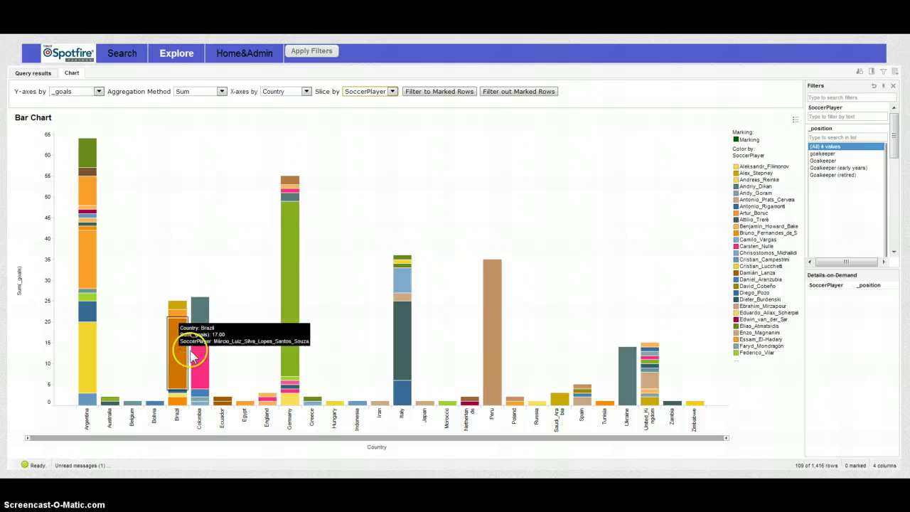
{"action": "mouse_move", "coordinate": [205, 358]}
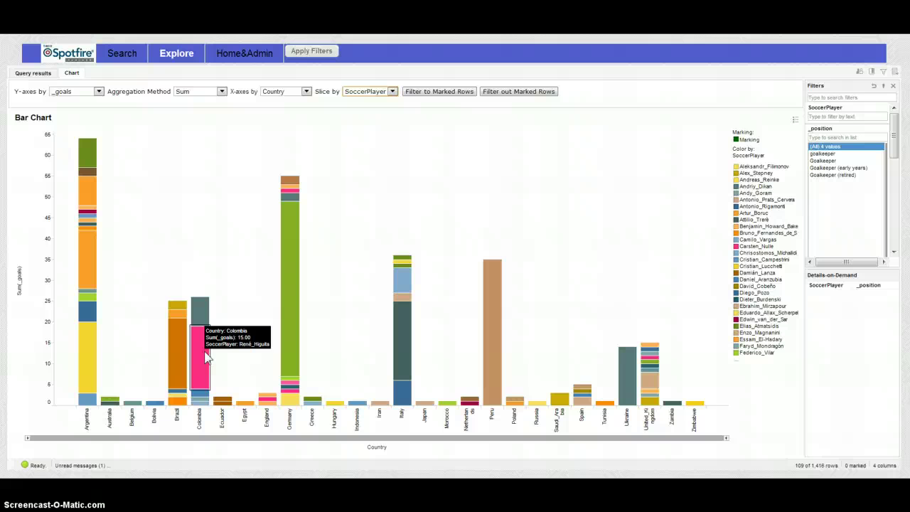
Apply the chart's _goals range filter of 1 to 20 back to the SPARQL query and highlight the resulting FILTER line
{"action": "scroll", "coordinate": [846, 213], "scroll_direction": "down", "scroll_amount": 3}
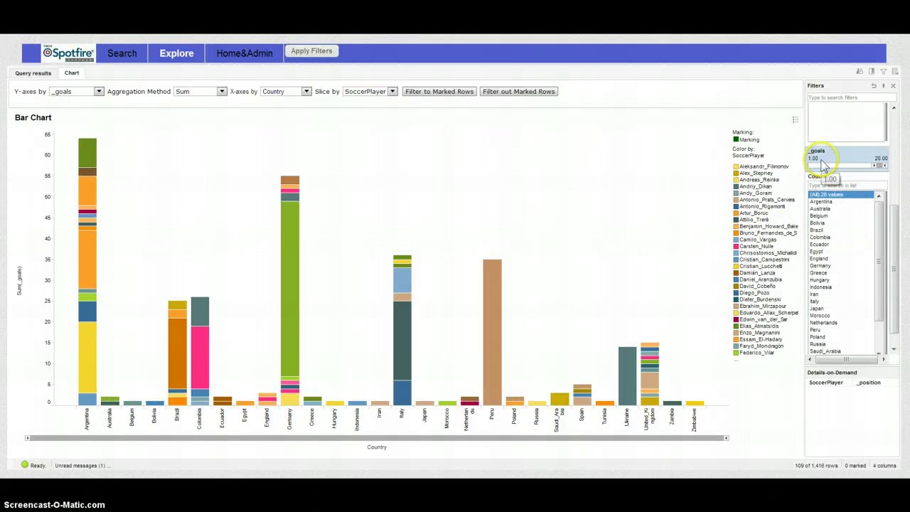
{"action": "mouse_move", "coordinate": [827, 166]}
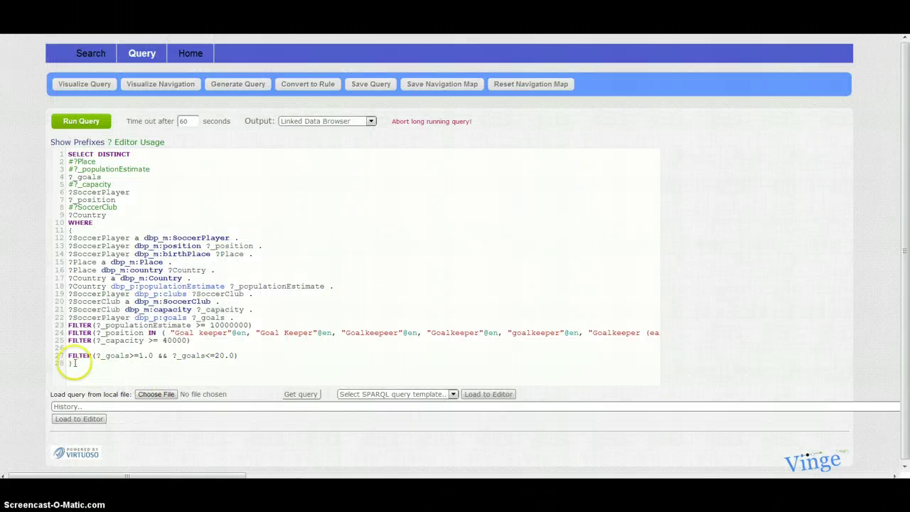
{"action": "left_click_drag", "start_coordinate": [68, 355], "coordinate": [253, 355]}
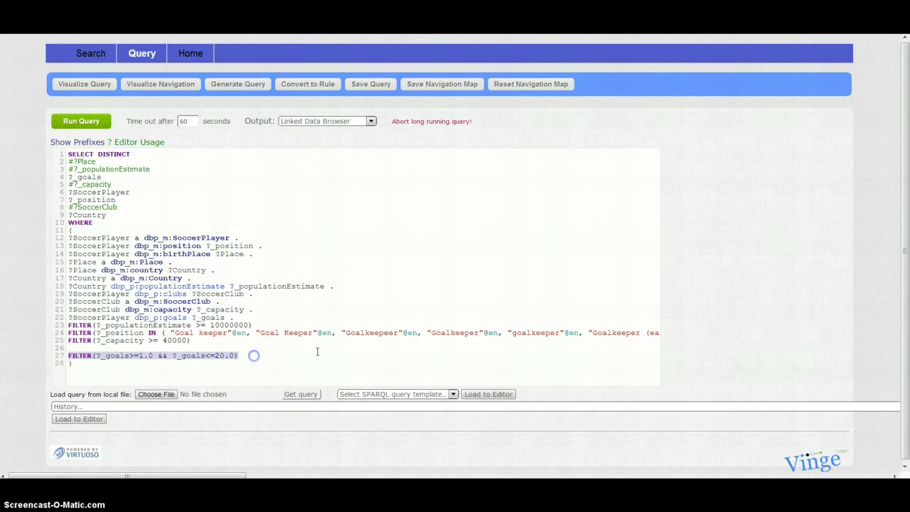